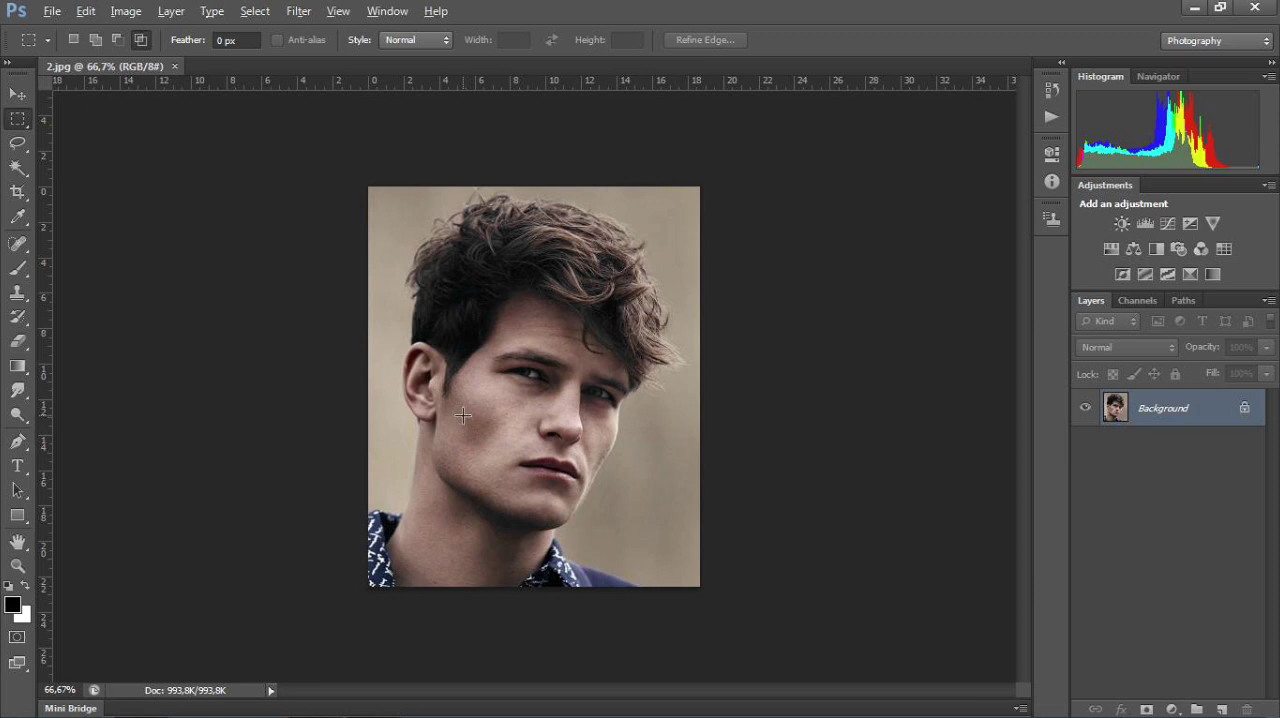
Step: Start a Pen tool path at the photo's left edge and trace the shirt collar to the base of the neck
scroll(469, 413, down, 1)
key(alt)
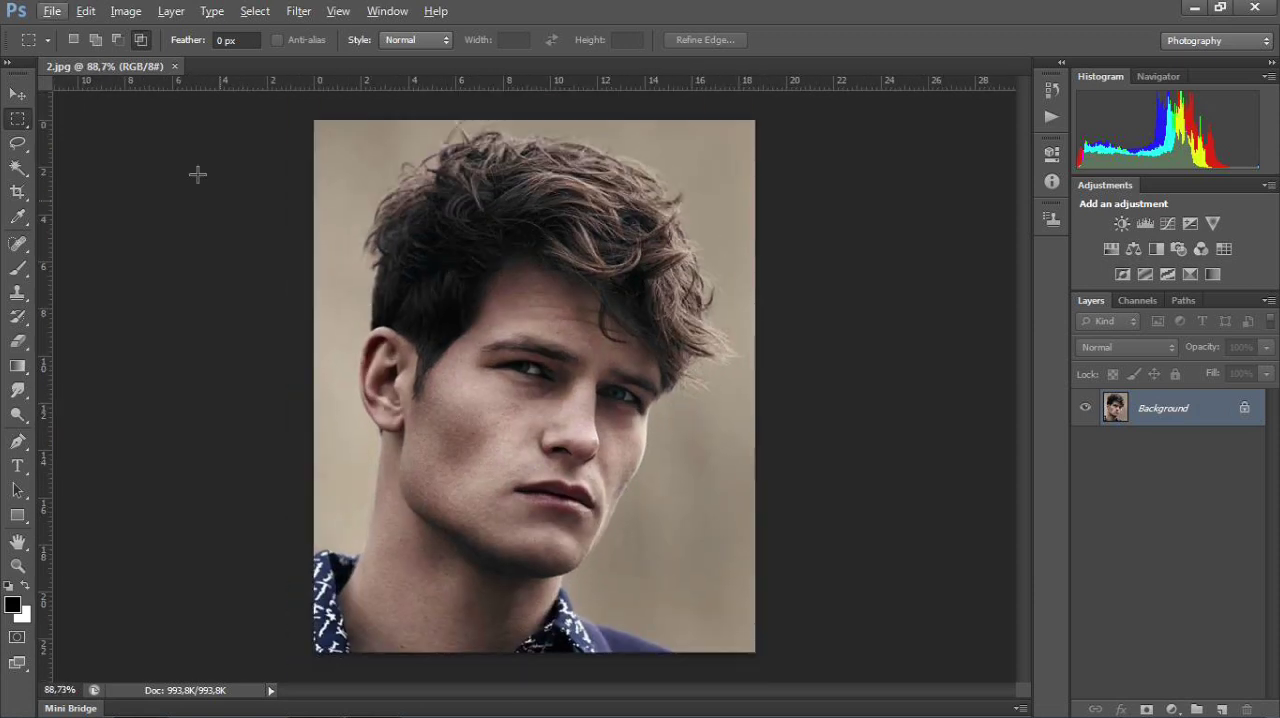
click(22, 443)
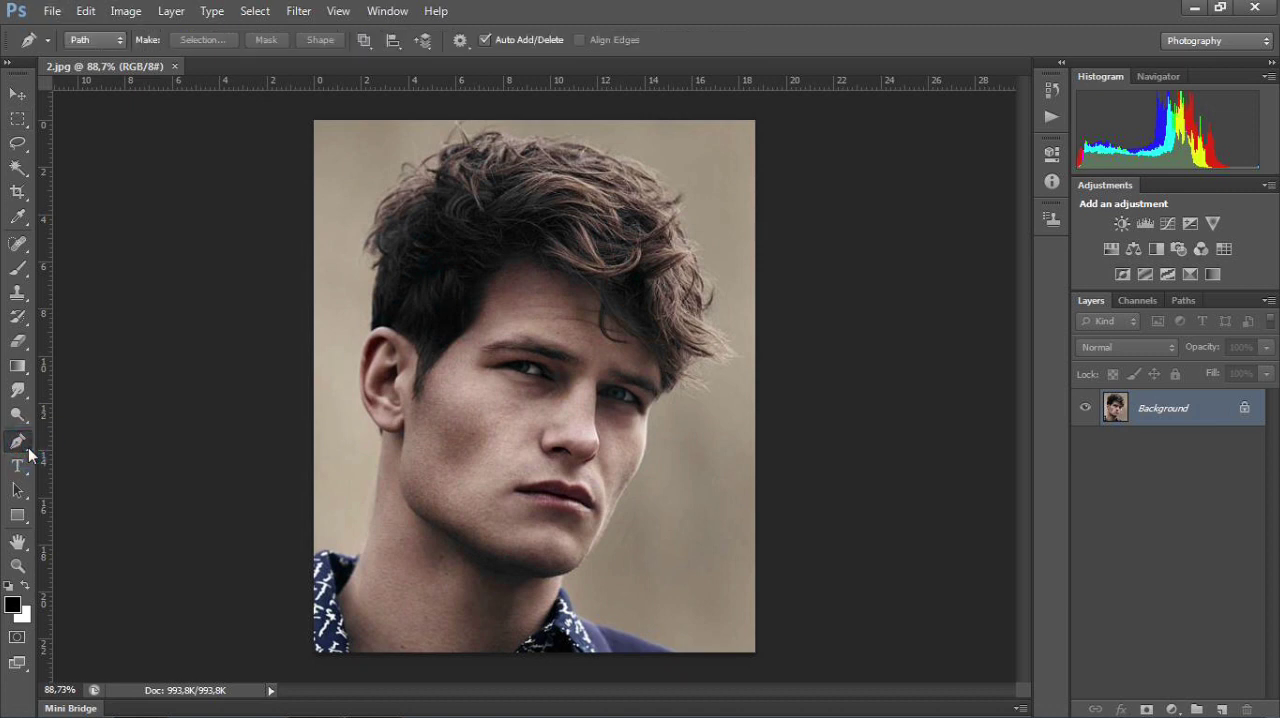
right_click(22, 443)
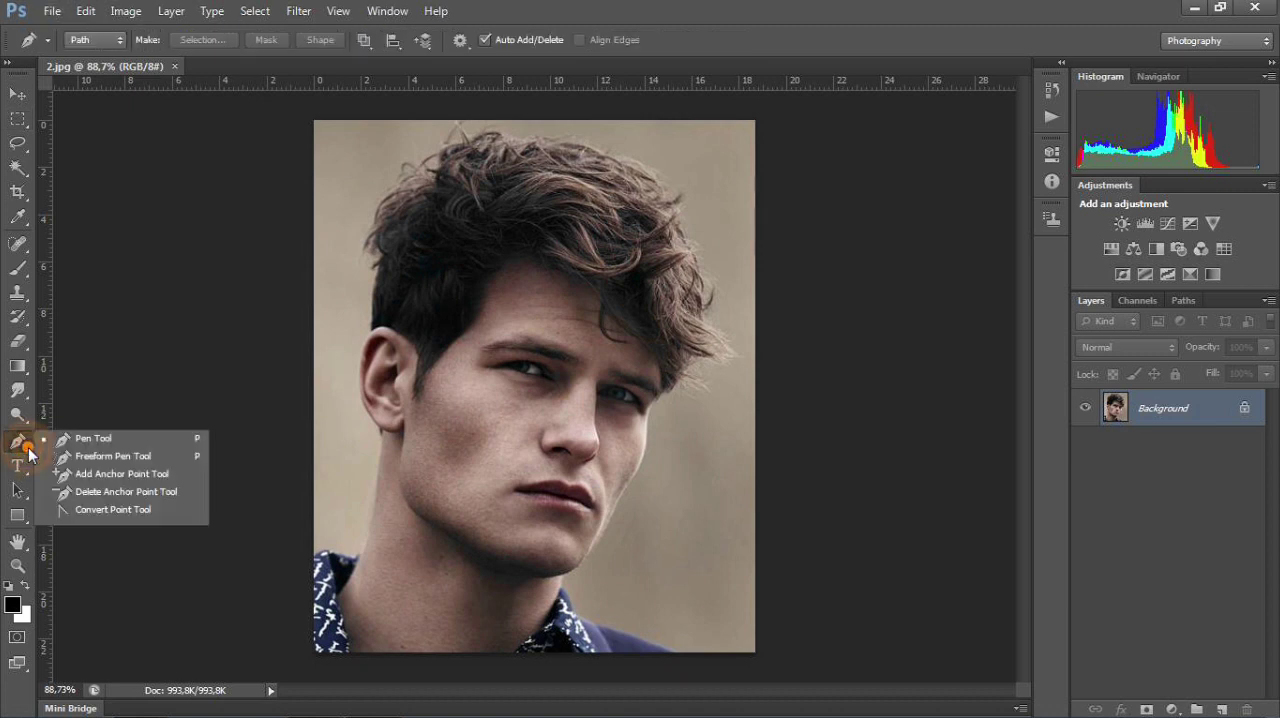
click(103, 440)
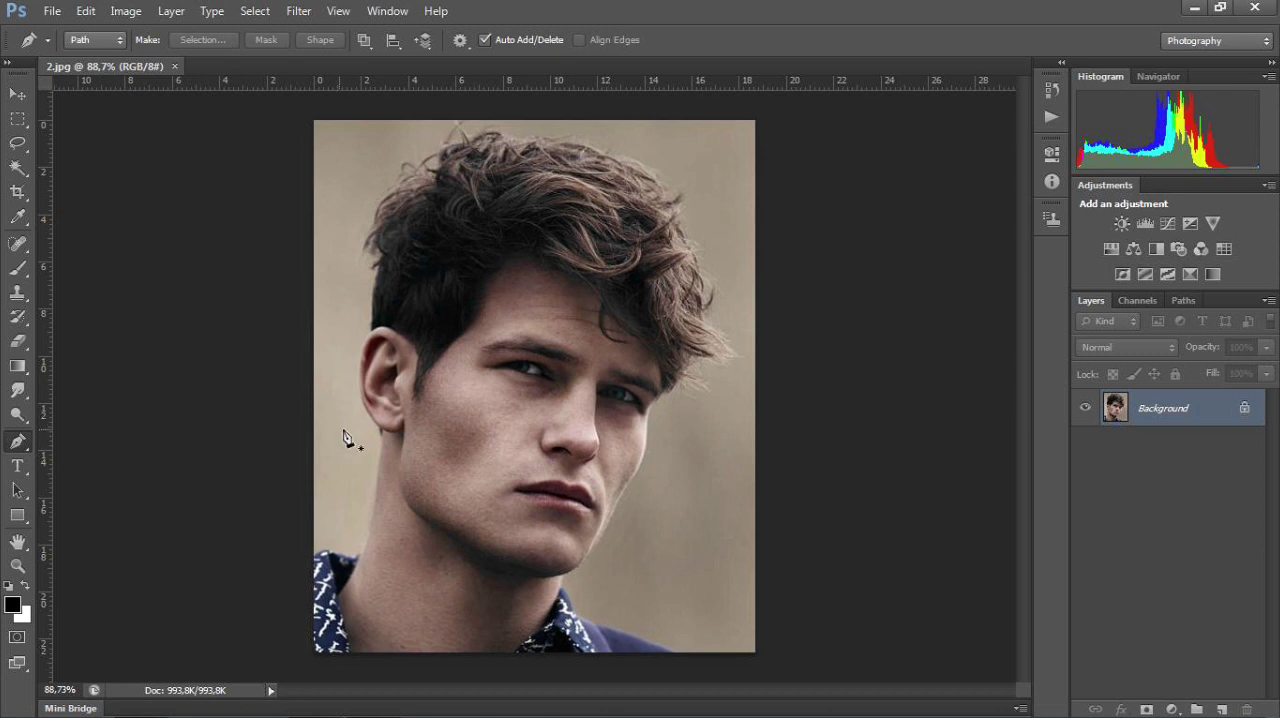
scroll(331, 592, up, 3)
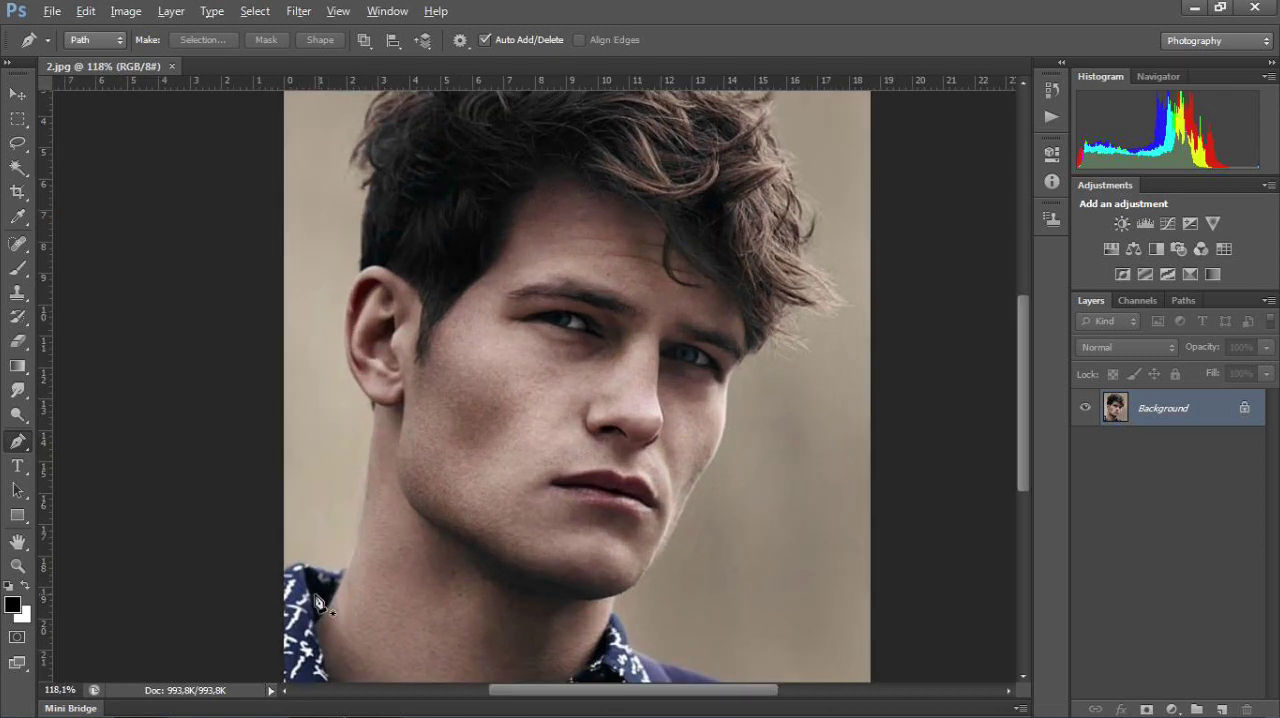
scroll(318, 602, up, 3)
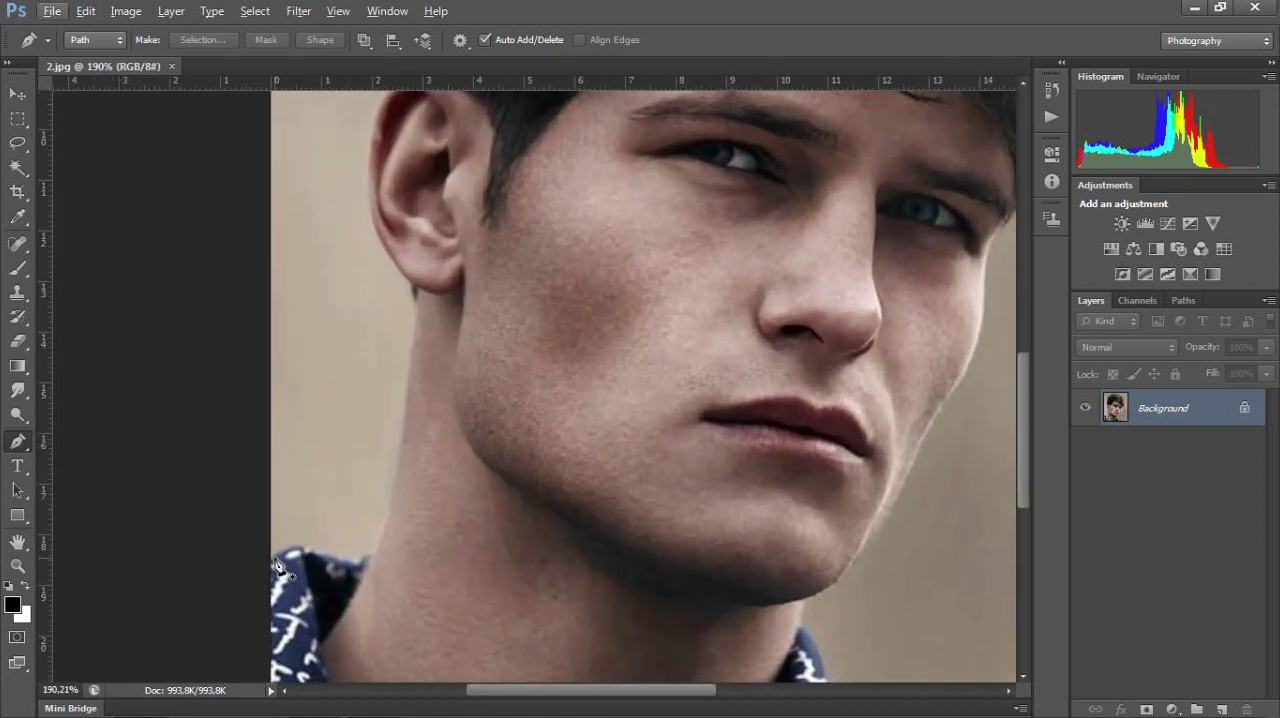
click(272, 553)
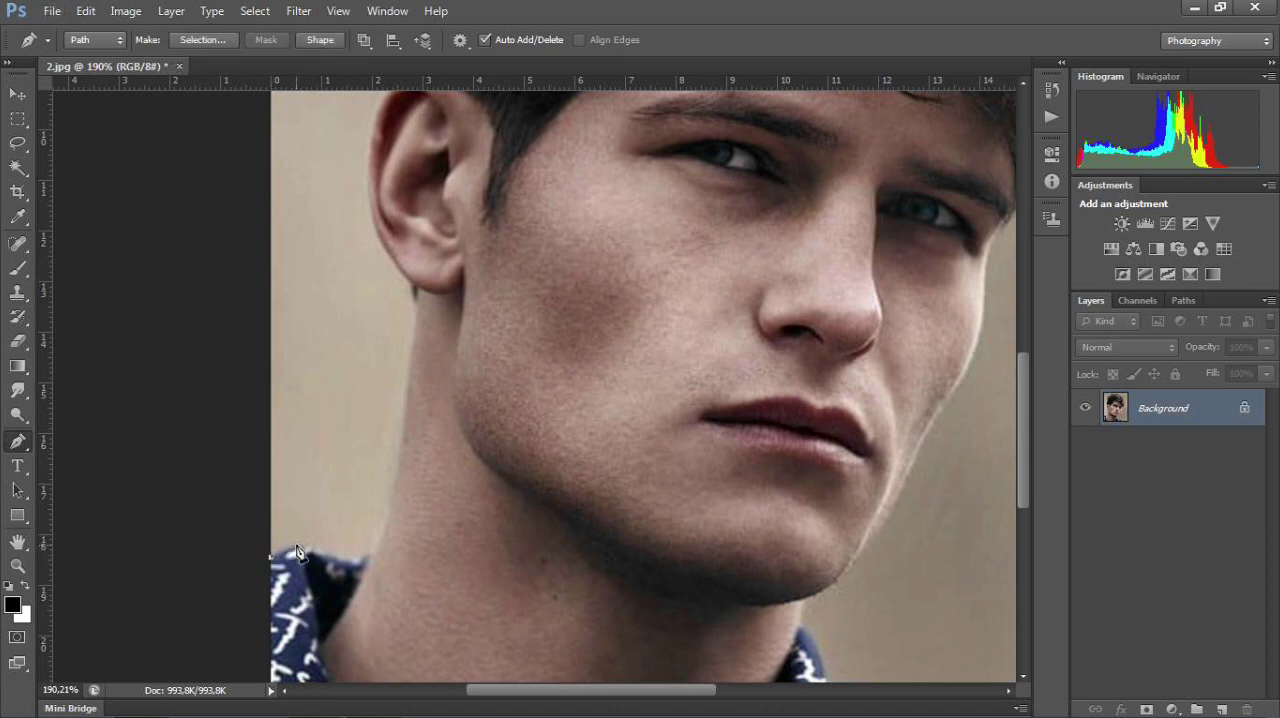
click(296, 547)
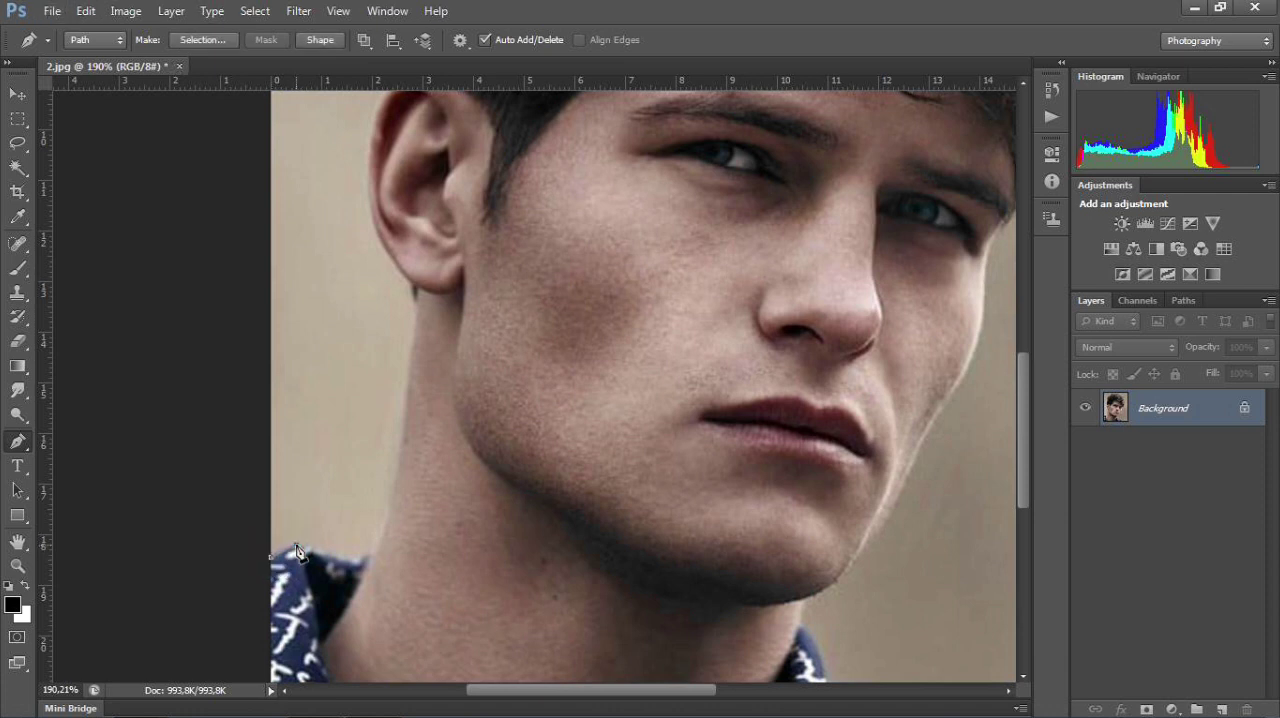
click(355, 563)
click(371, 555)
Step: Continue the path up the back of the neck to the bottom of the ear with slightly curved segments
drag(398, 451, 394, 423)
alt+click(399, 452)
click(412, 352)
drag(415, 328, 415, 314)
click(414, 352)
click(416, 295)
Step: Trace the outer contour of the ear with curved segments up to the hairline above it
drag(507, 246, 519, 430)
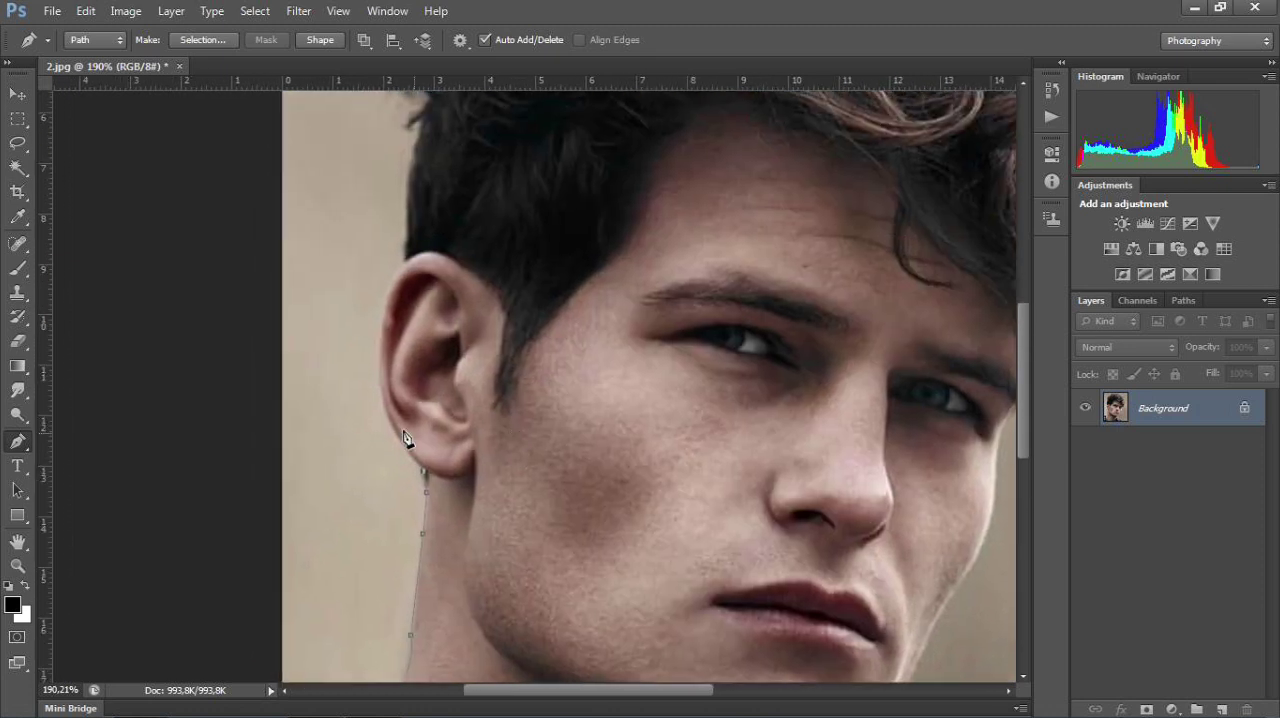
drag(380, 382, 379, 365)
mouse_move(371, 310)
mouse_down()
mouse_move(357, 295)
mouse_move(376, 294)
mouse_move(377, 307)
mouse_up()
click(380, 367)
drag(404, 261, 435, 252)
alt+click(404, 263)
Step: Extend the path up the back of the head, keeping it loosely outside the stray hairs above the ear
key(space)
drag(466, 250, 499, 428)
click(434, 384)
click(438, 342)
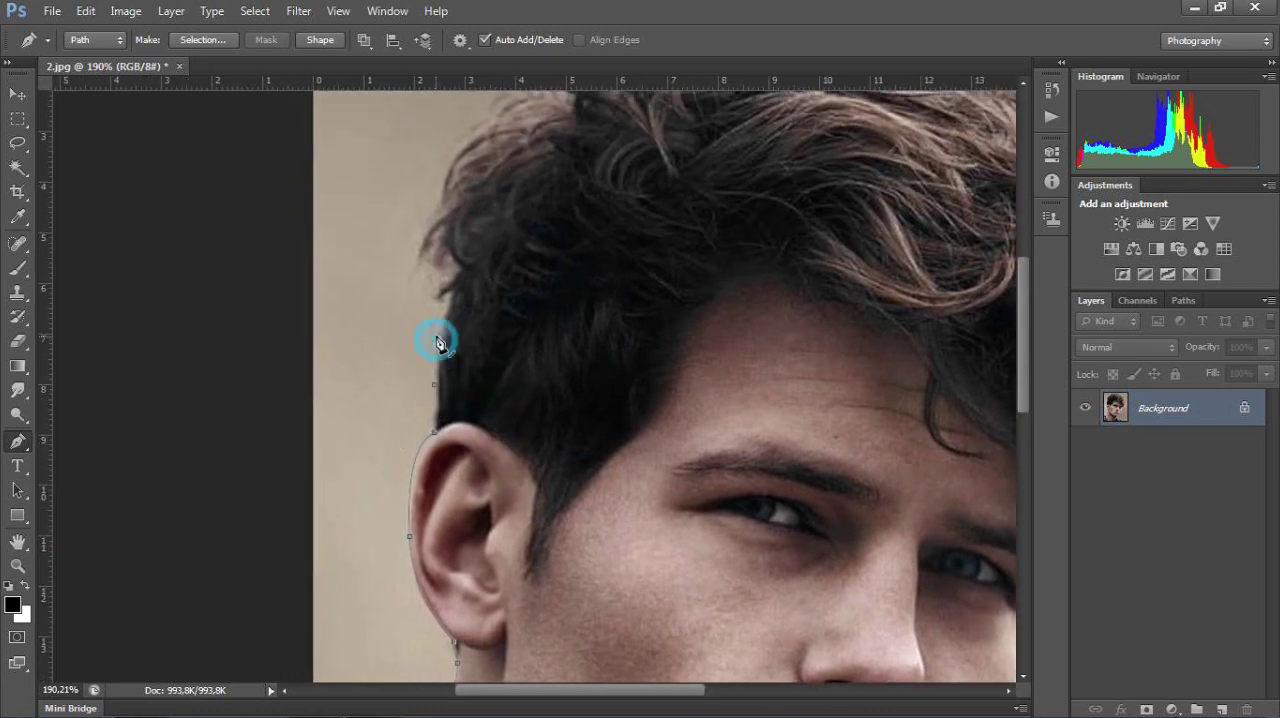
click(438, 316)
click(421, 301)
click(408, 286)
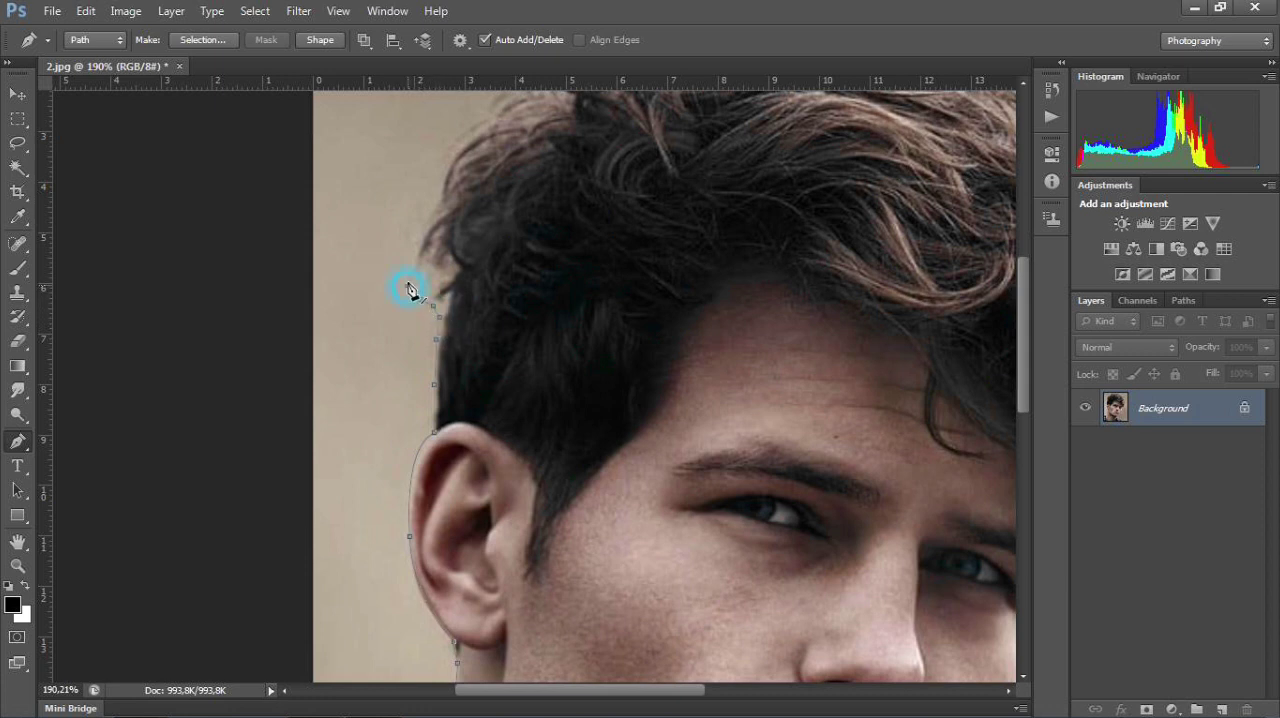
click(407, 255)
click(418, 211)
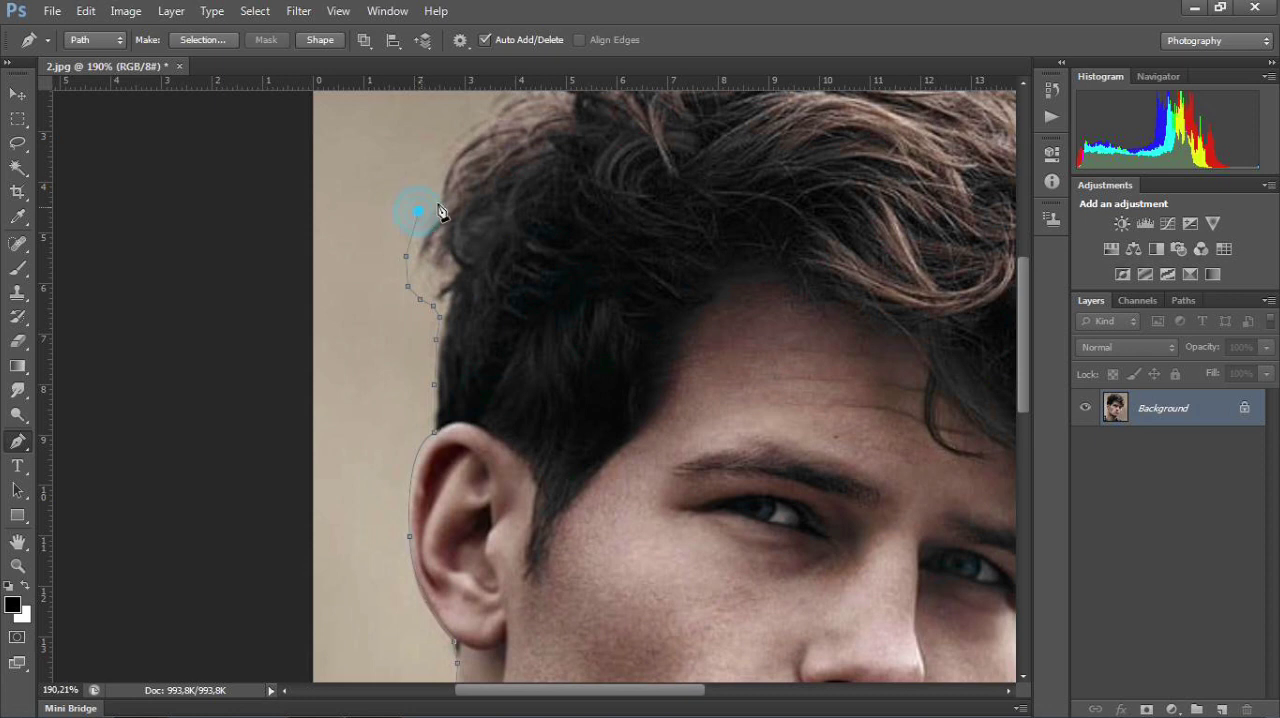
Step: Continue the loose outline around the upper back of the hair toward the crown
drag(588, 197, 560, 343)
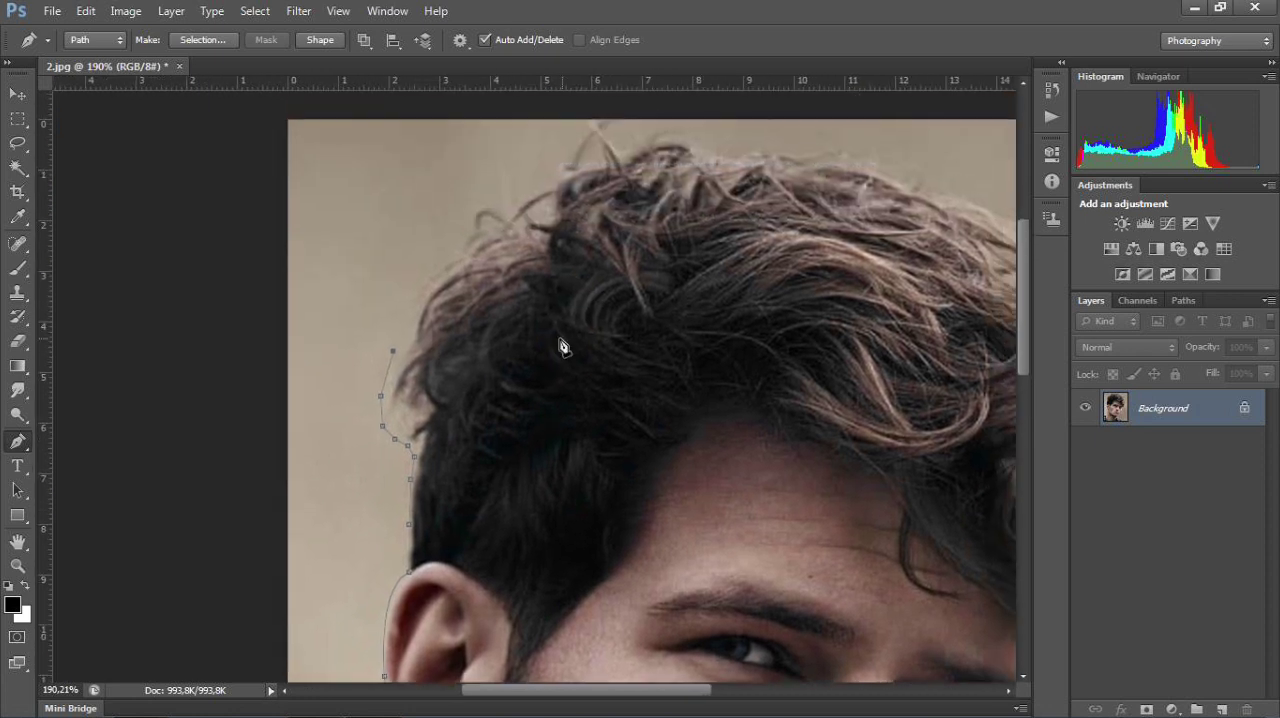
click(408, 313)
click(425, 266)
click(459, 232)
click(469, 210)
click(487, 197)
click(516, 189)
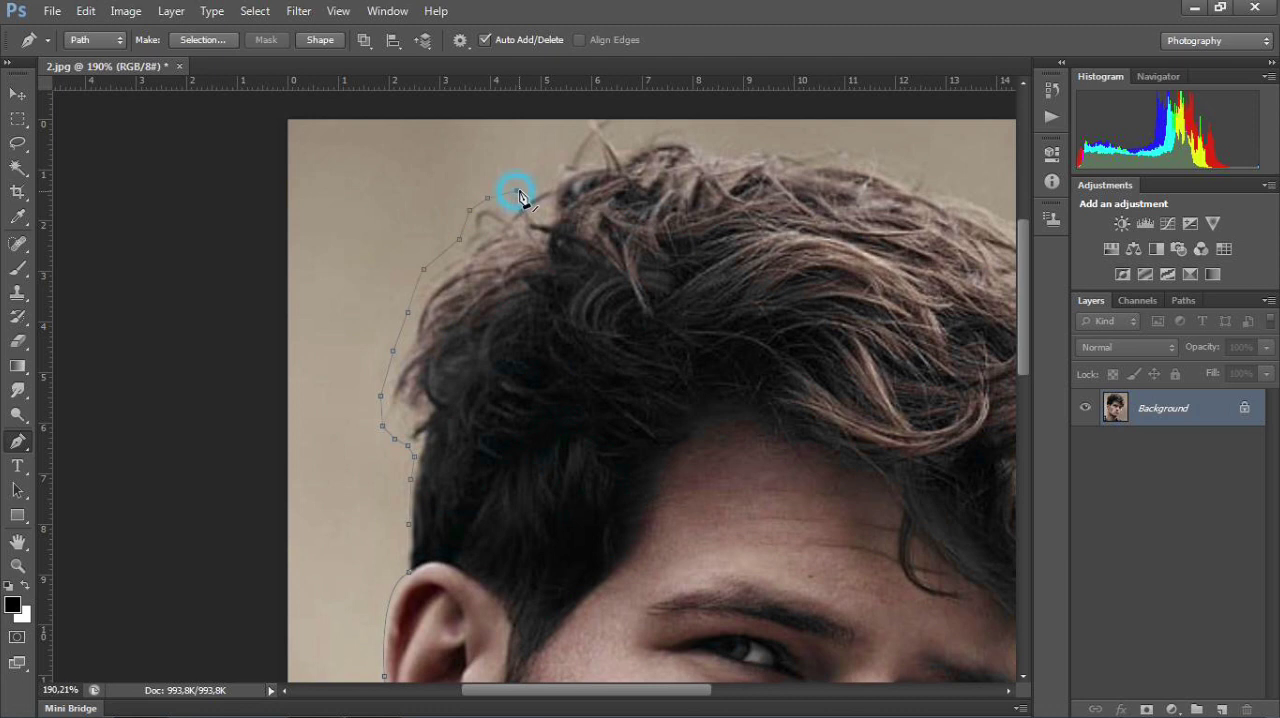
click(541, 170)
Step: Carry the path along the photo's upper edge over the raised strands on top of the head
drag(652, 198, 657, 286)
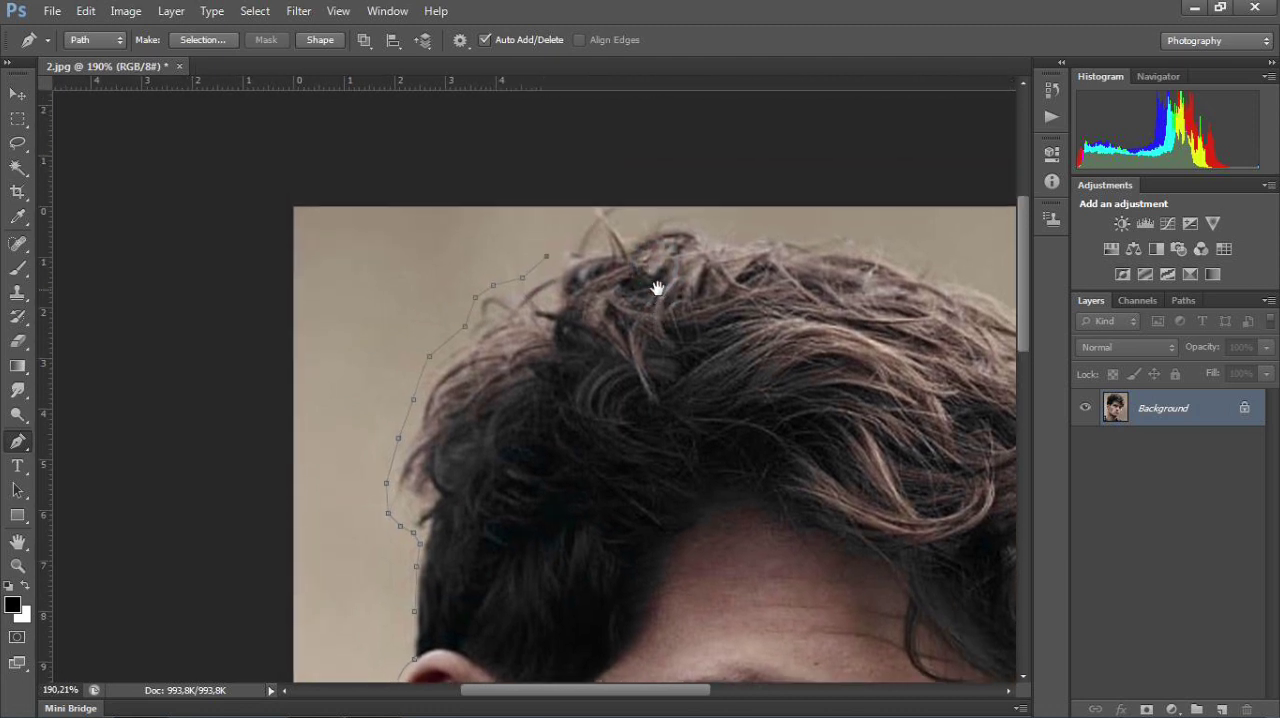
click(586, 210)
click(625, 209)
click(643, 206)
click(668, 213)
click(688, 218)
click(710, 228)
click(732, 224)
click(763, 227)
Step: Continue the outline across the top of the hair and down its sloping front side
drag(786, 303, 600, 363)
click(620, 277)
click(665, 277)
click(693, 286)
click(731, 302)
click(778, 313)
click(817, 331)
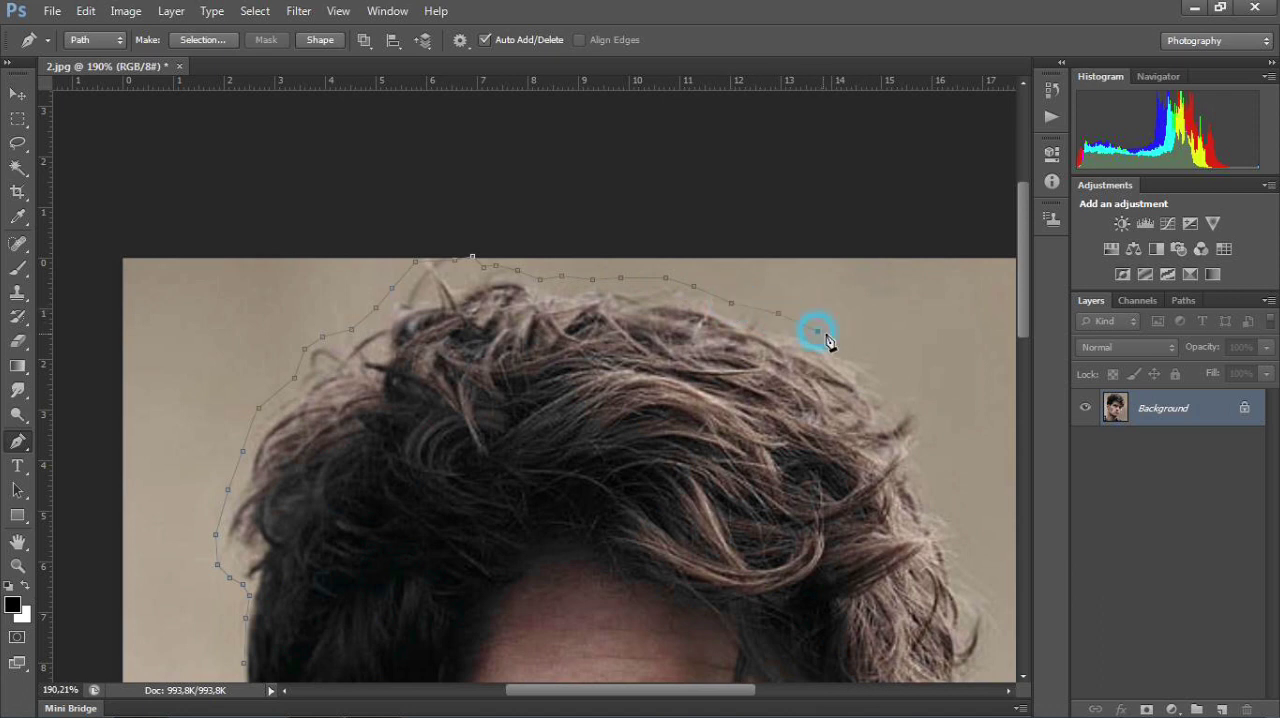
click(857, 349)
Step: Trace loosely down the front side of the hair, outside the protruding curls above the forehead
drag(610, 447, 579, 268)
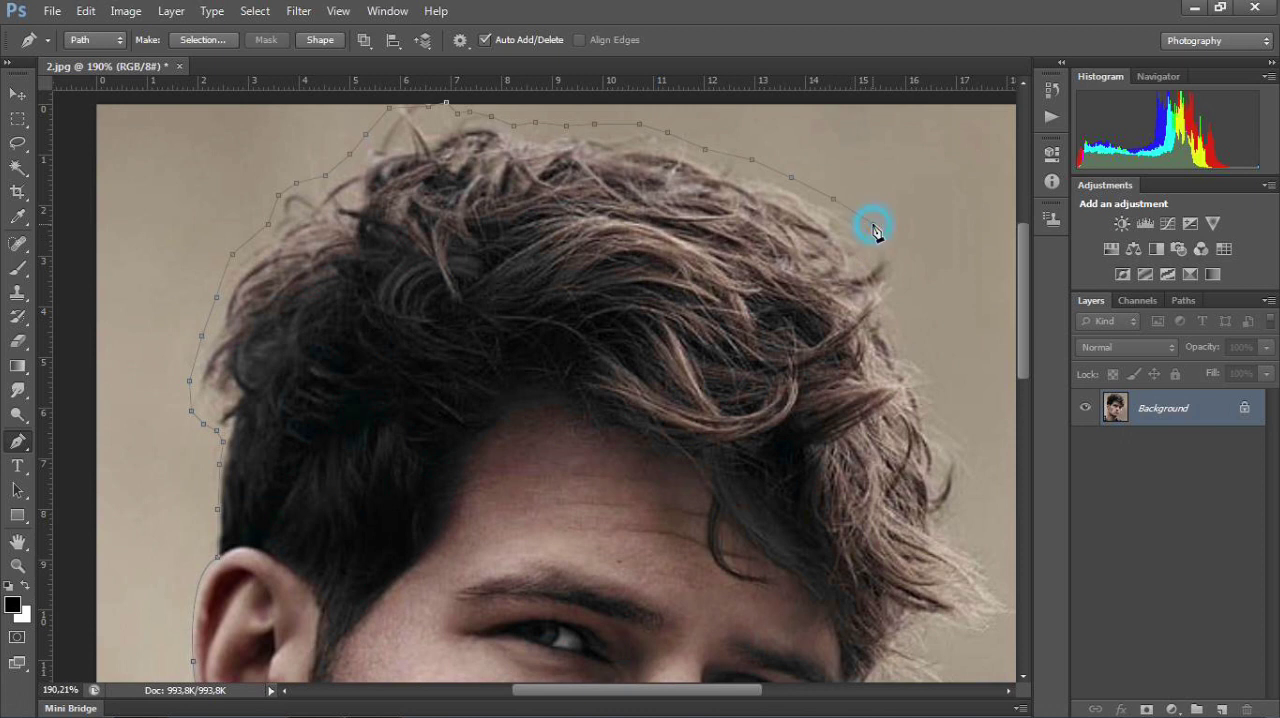
click(898, 256)
click(904, 279)
click(903, 307)
click(900, 326)
click(916, 345)
click(936, 367)
click(939, 395)
Step: Bring the path down past the side curls to the notch above the forward-pointing tuft of hair
drag(788, 405, 666, 306)
click(826, 317)
click(848, 339)
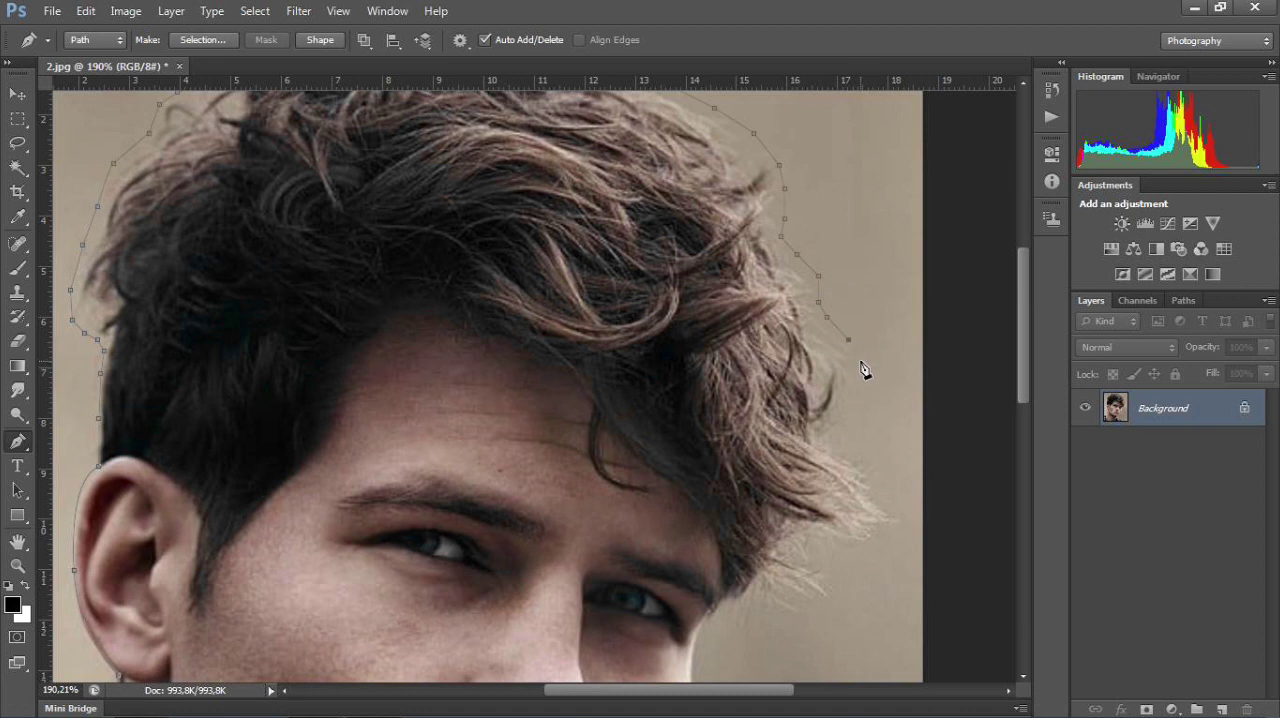
click(860, 359)
click(858, 378)
click(840, 437)
click(836, 444)
Step: Outline the forward-pointing hair tuft, going around its tip and back beneath it
click(889, 469)
click(898, 497)
click(906, 499)
click(896, 538)
click(870, 552)
click(848, 558)
click(828, 557)
click(834, 573)
Step: Trace around the loose strands below the tuft and return to the face beside the eyebrow
drag(749, 525, 686, 362)
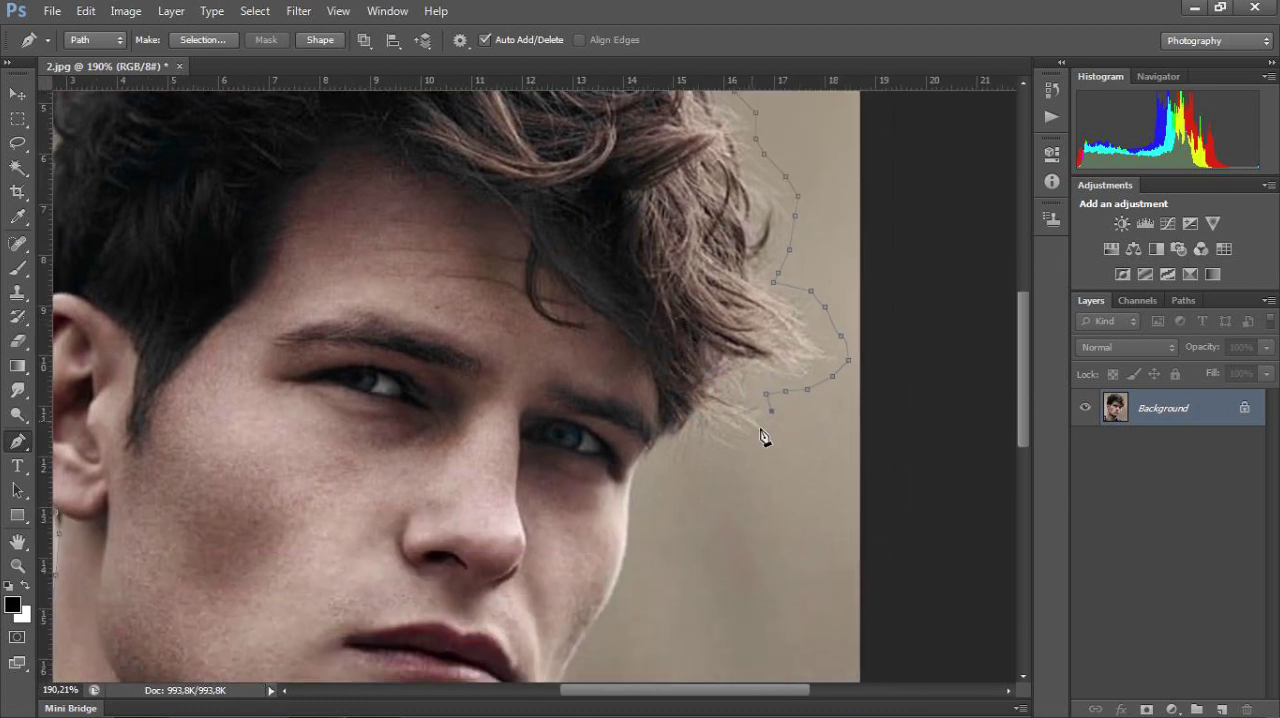
click(778, 443)
click(760, 455)
click(737, 461)
click(689, 461)
click(665, 443)
click(661, 437)
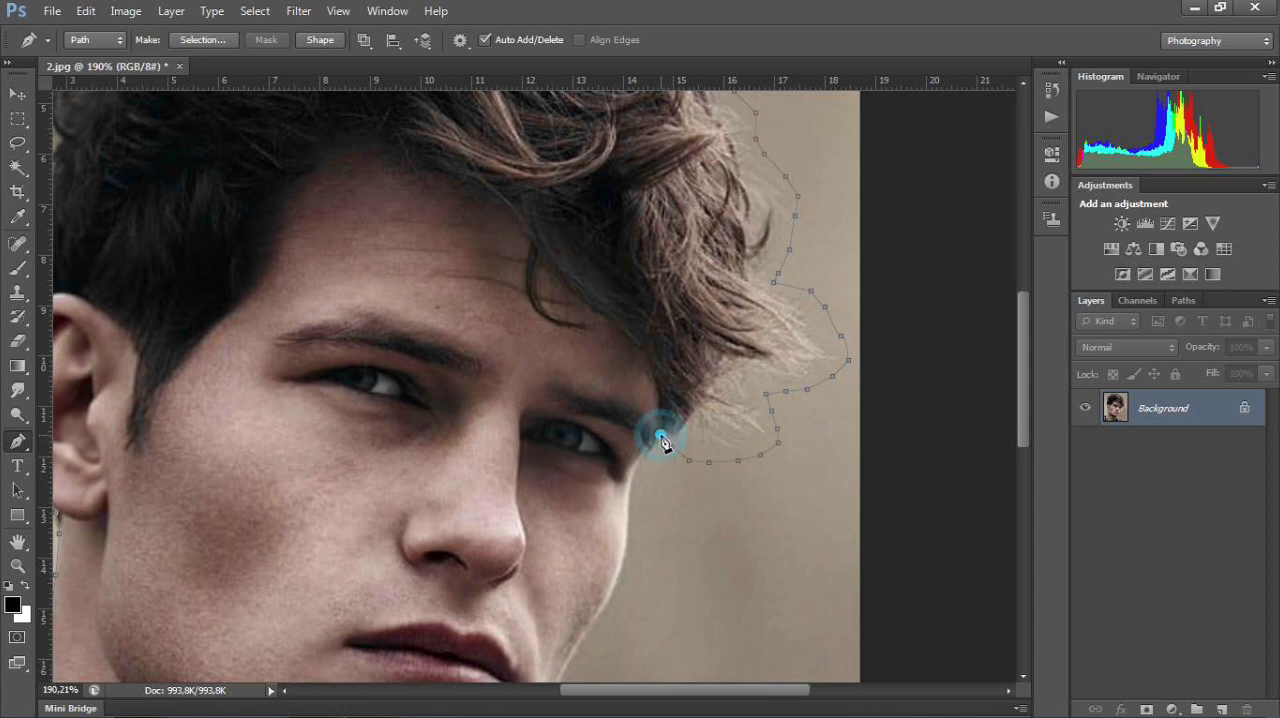
Step: Follow the face contour from the eyebrow down along the cheek to mouth level with curved segments
click(630, 483)
drag(636, 489, 632, 506)
click(623, 538)
drag(622, 538, 622, 546)
drag(594, 571, 574, 417)
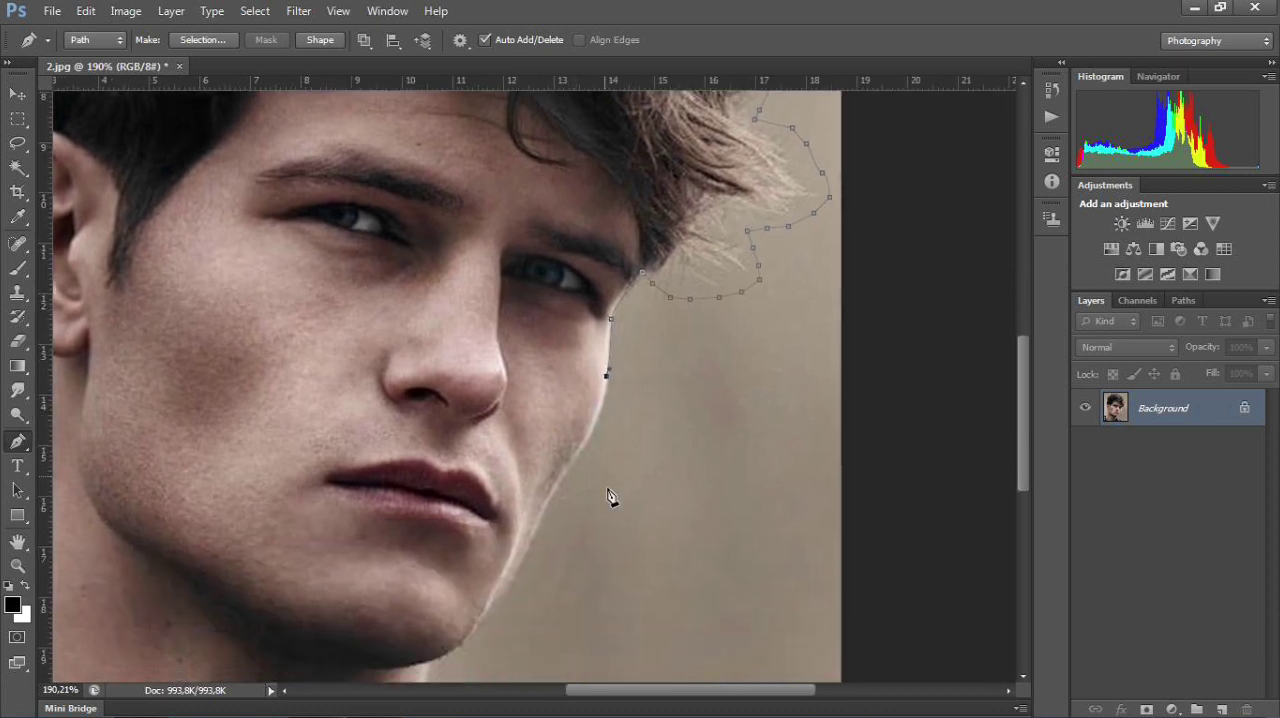
drag(555, 481, 532, 503)
click(569, 469)
mouse_move(536, 529)
mouse_down()
mouse_move(540, 542)
mouse_move(536, 531)
mouse_up()
Step: Continue the path along the jaw and under the chin to the top of the shirt collar
drag(535, 562, 565, 429)
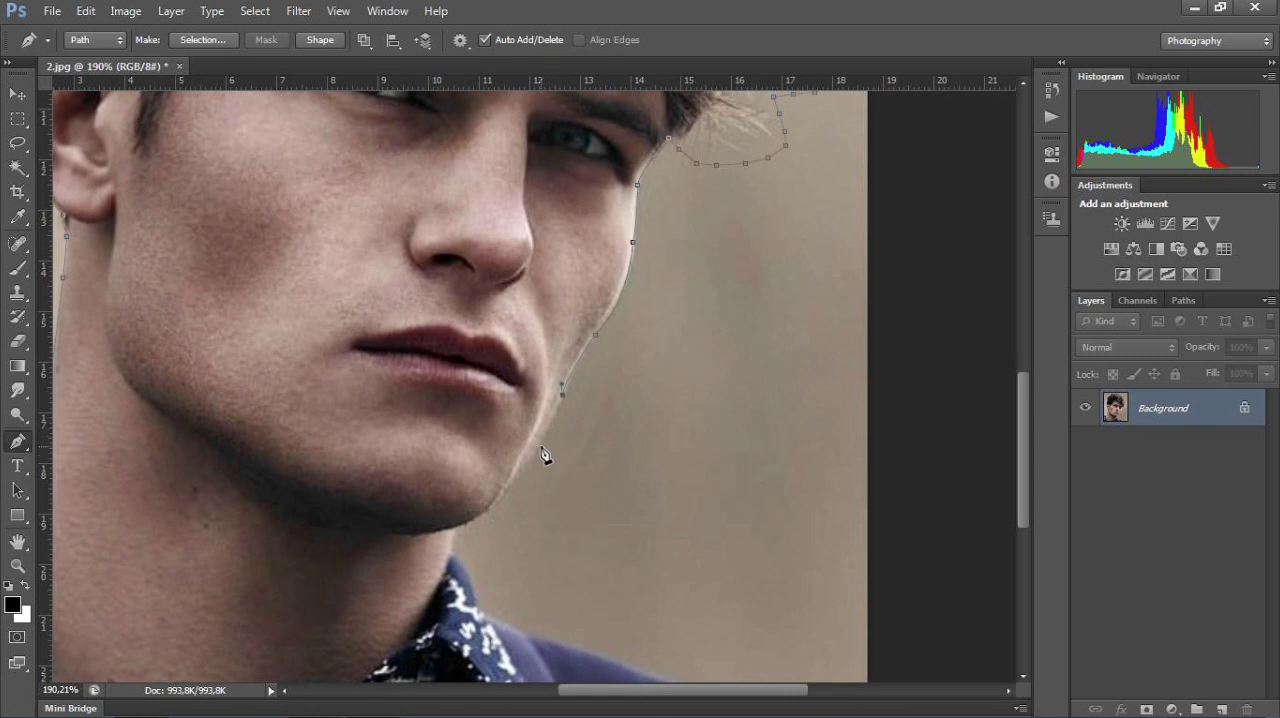
click(543, 436)
click(532, 456)
click(518, 467)
click(520, 468)
click(491, 511)
click(491, 512)
click(451, 560)
Step: Trace the collar's curved outer edge down to the jacket, undoing the misplaced curve onto the shoulder
key(alt)
drag(481, 597, 475, 487)
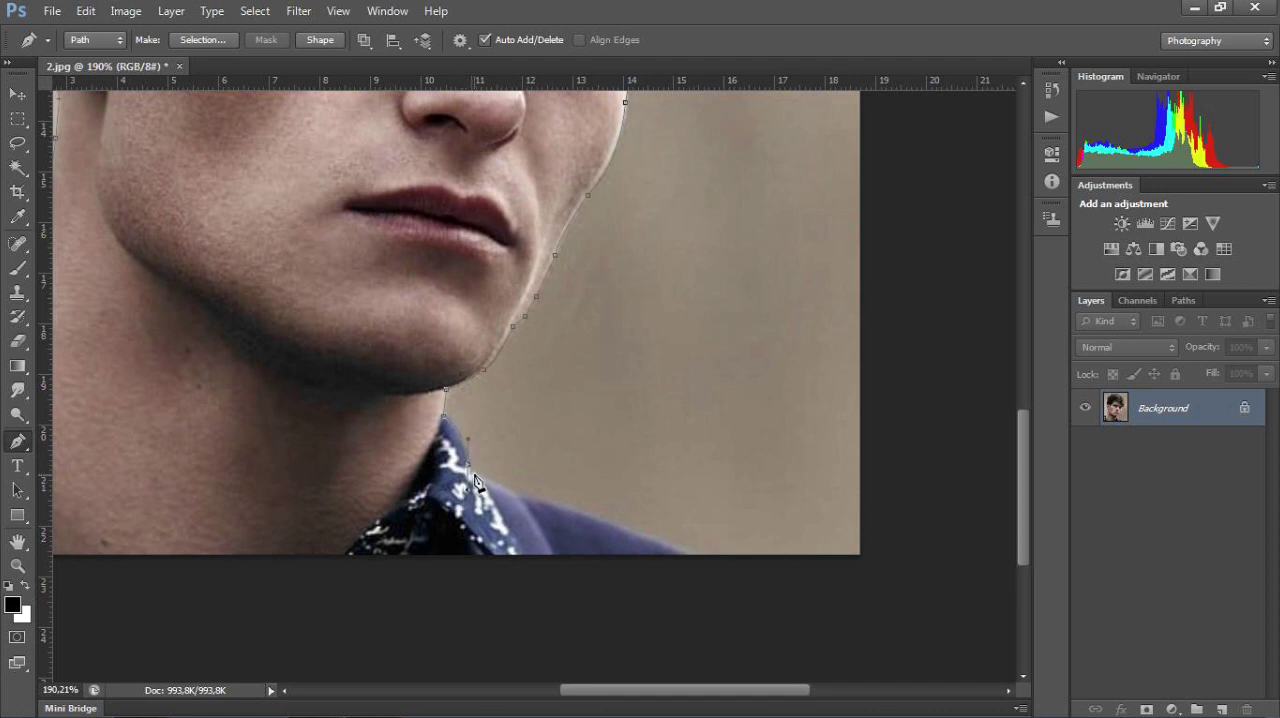
click(473, 474)
click(473, 472)
click(502, 485)
scroll(476, 479, up, 2)
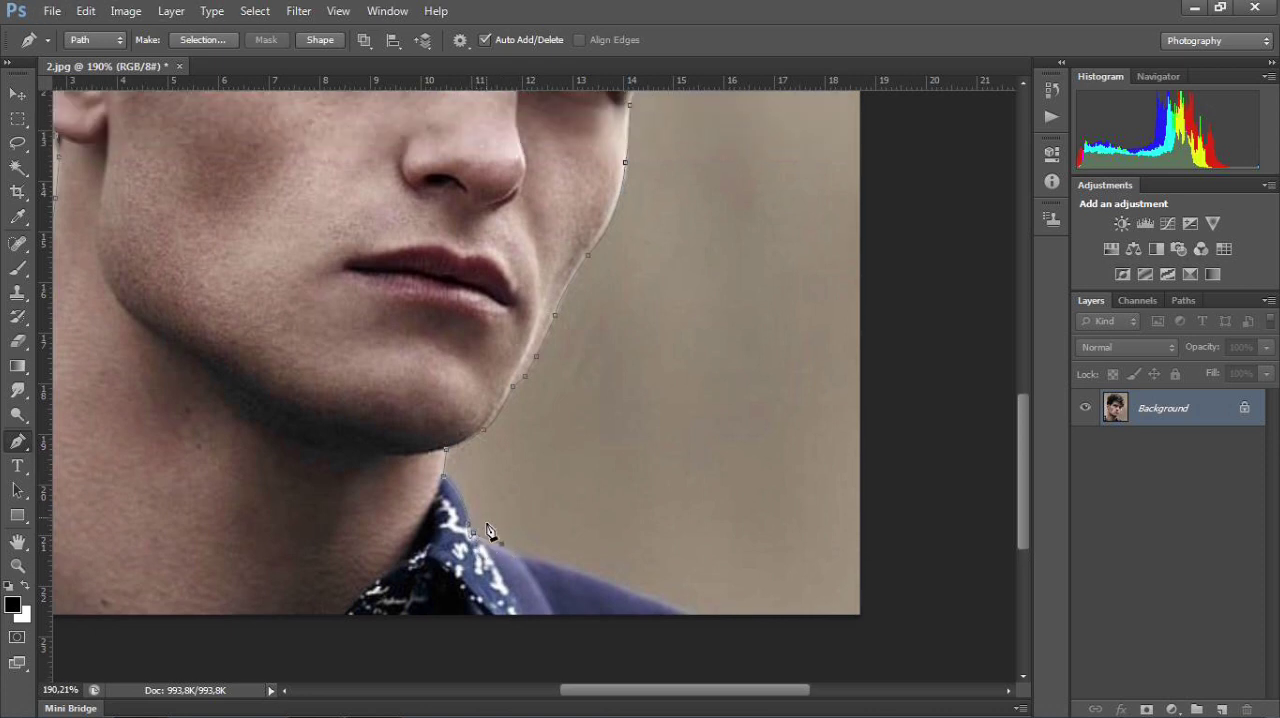
scroll(488, 530, up, 5)
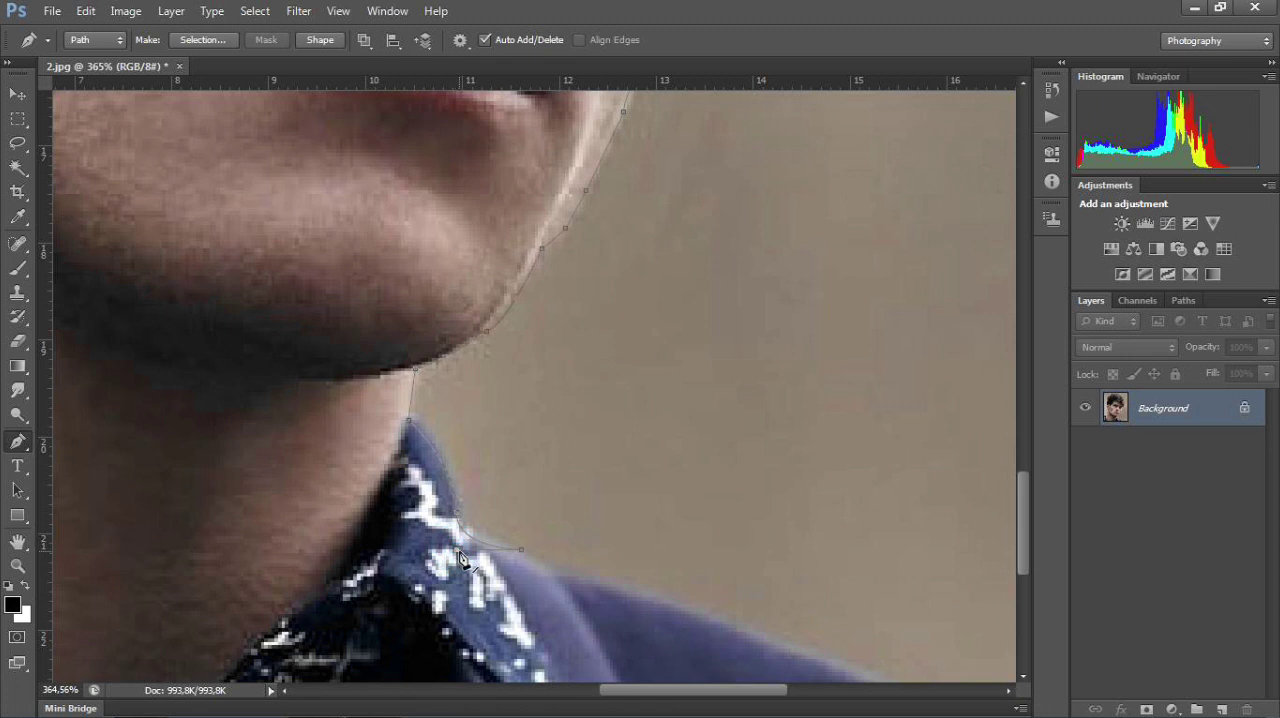
key(ctrl+z)
click(457, 517)
drag(484, 592, 484, 534)
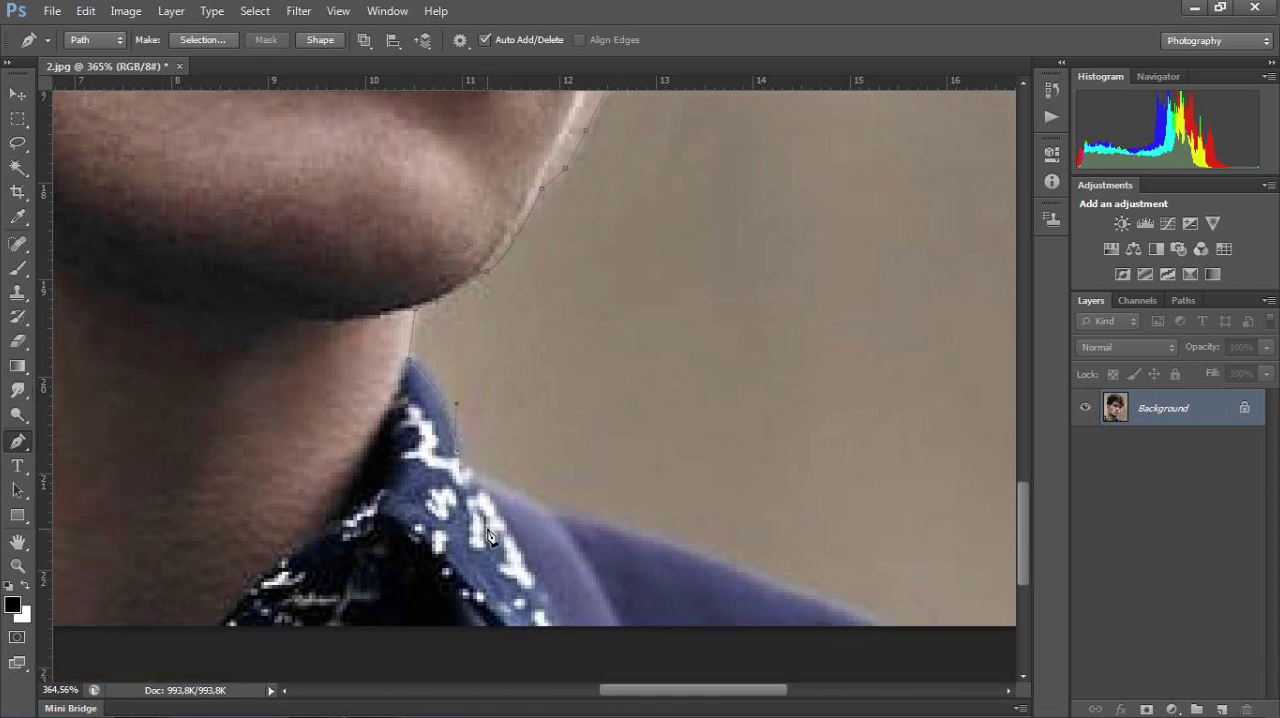
Step: Extend the path along the jacket shoulder to where it meets the photo's bottom edge
scroll(488, 532, down, 4)
key(alt)
click(482, 491)
click(534, 518)
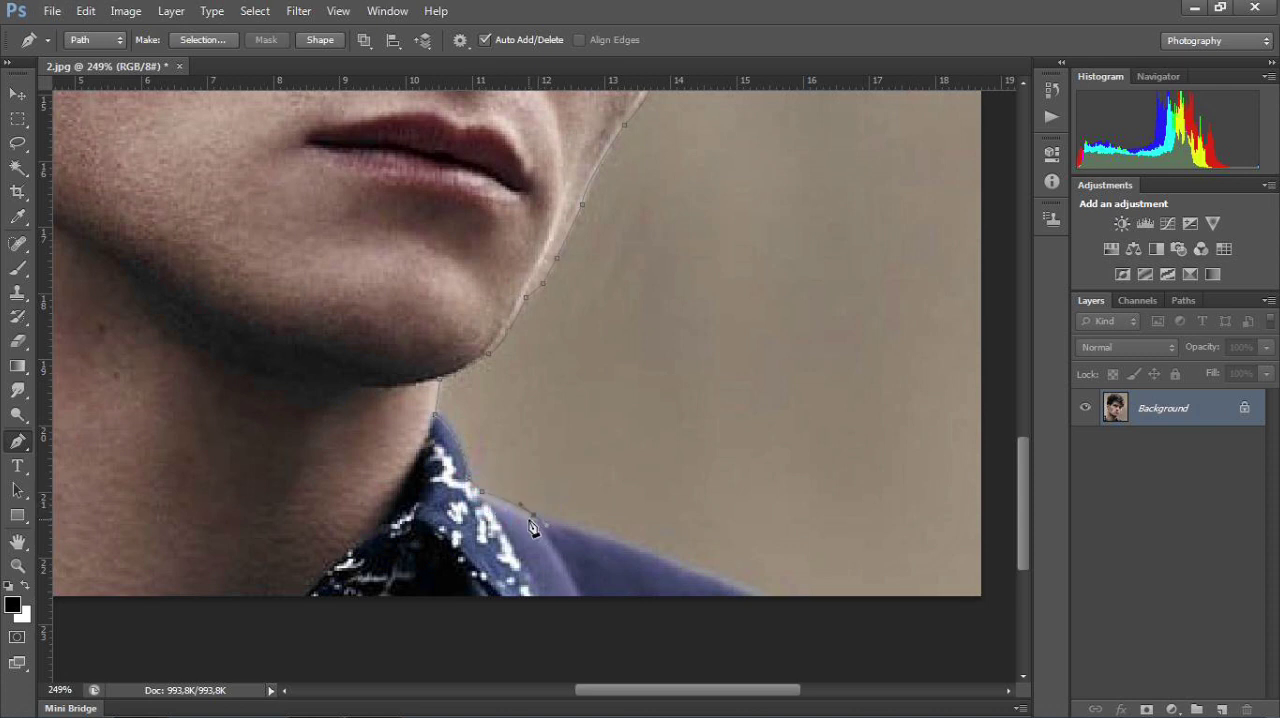
click(681, 573)
click(697, 577)
alt+click(681, 567)
click(745, 590)
click(747, 592)
click(750, 597)
Step: Run the path along the photo's bottom edge to its lower-left corner and close it at the starting anchor
key(space)
drag(416, 537, 579, 519)
scroll(580, 519, down, 4)
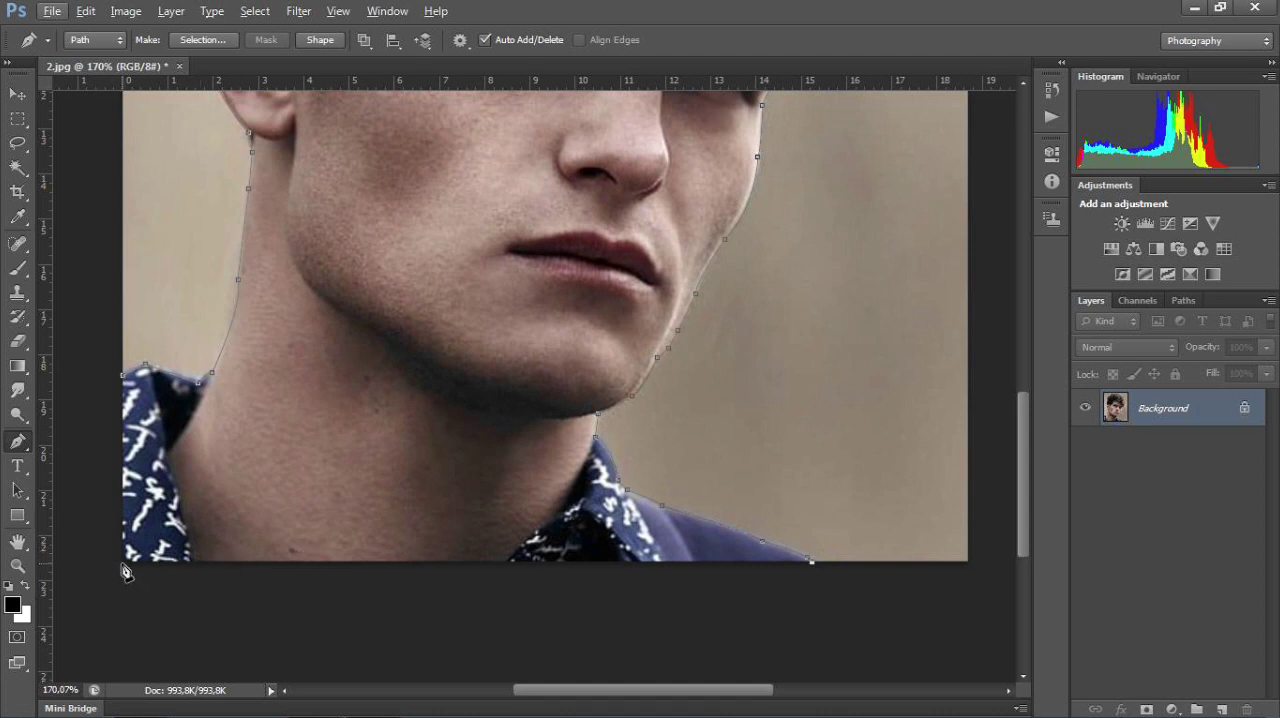
click(122, 566)
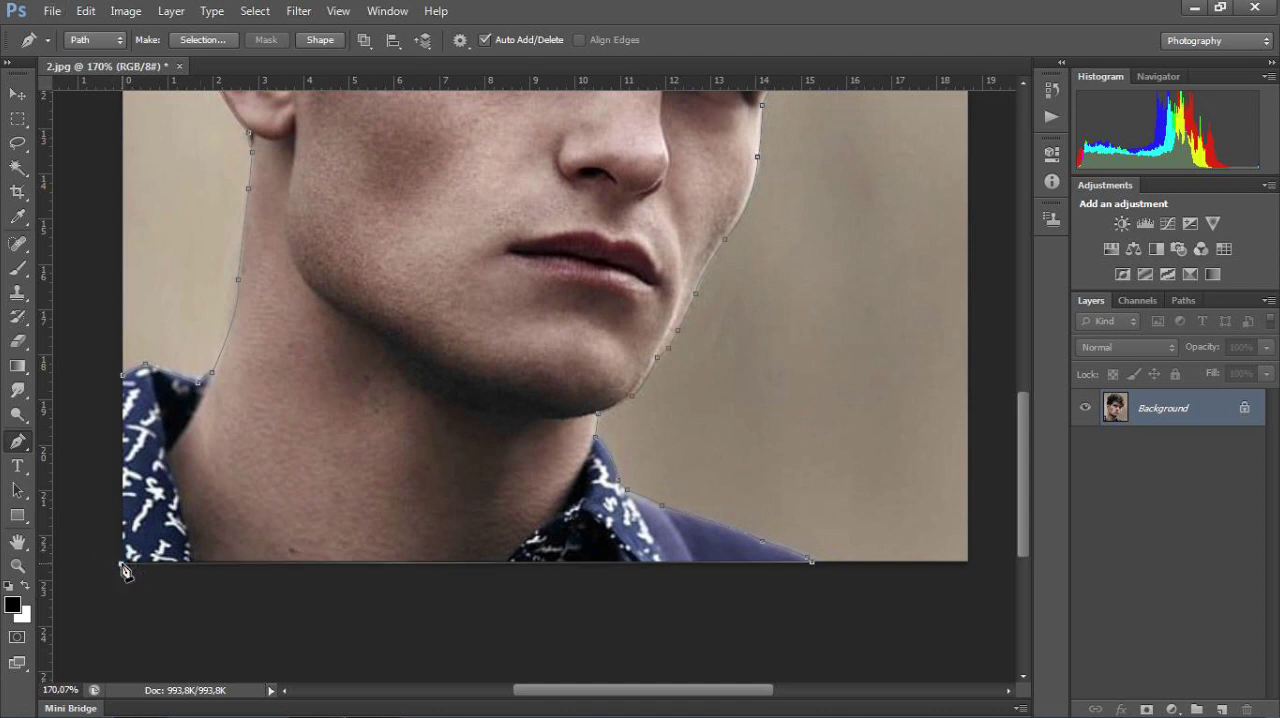
click(123, 380)
Step: Convert the closed path into a new anti-aliased selection with a feather radius of 0 pixels
scroll(352, 385, down, 3)
key(alt)
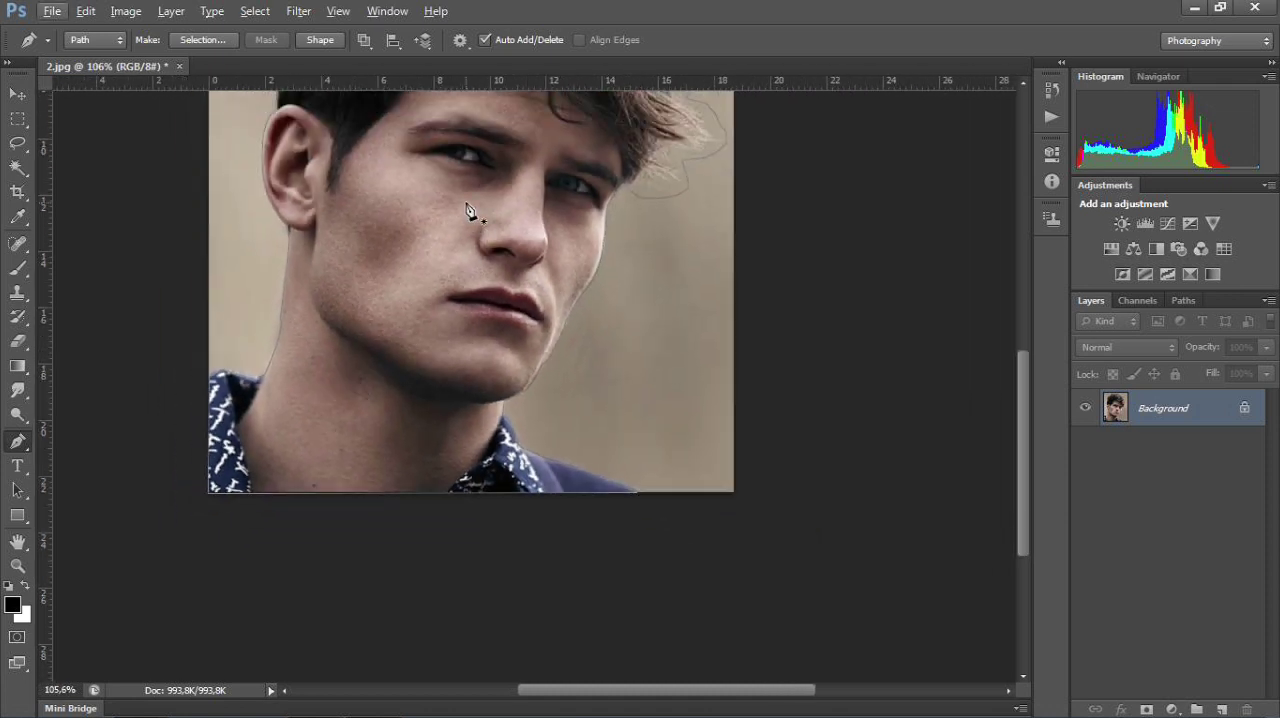
drag(464, 202, 491, 414)
scroll(492, 412, up, 3)
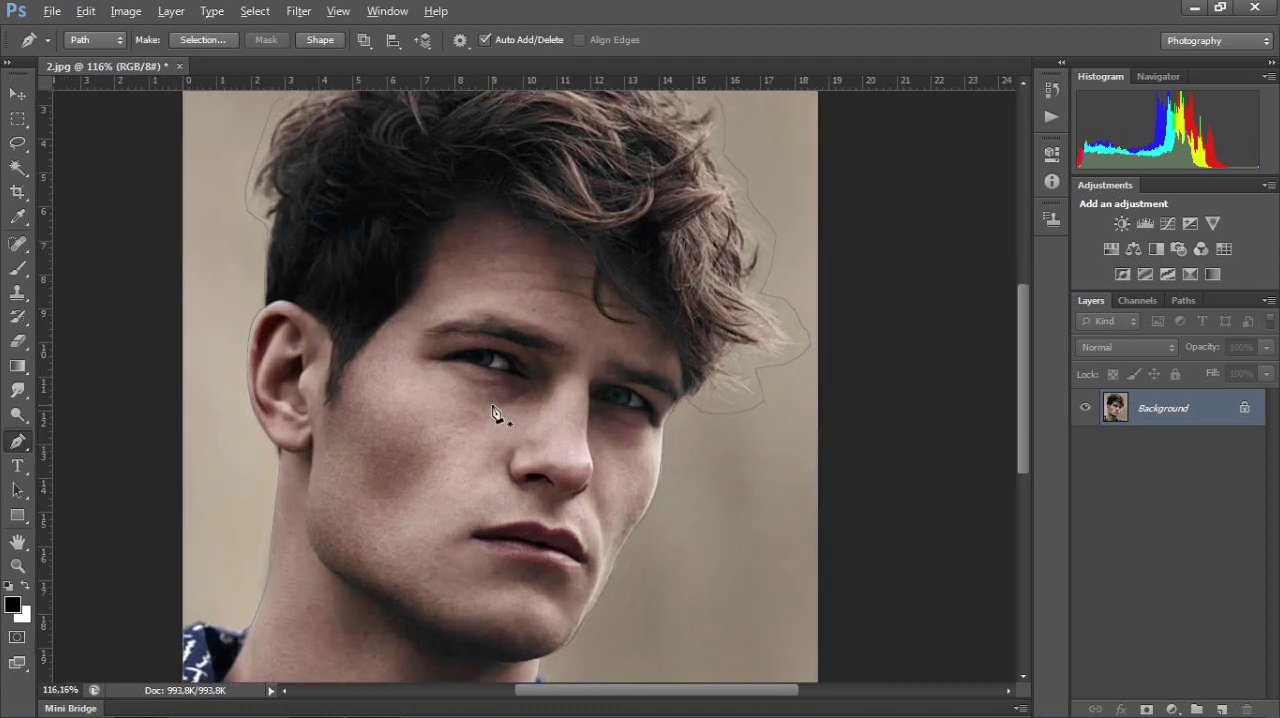
scroll(492, 412, down, 4)
scroll(492, 412, up, 2)
scroll(493, 414, down, 2)
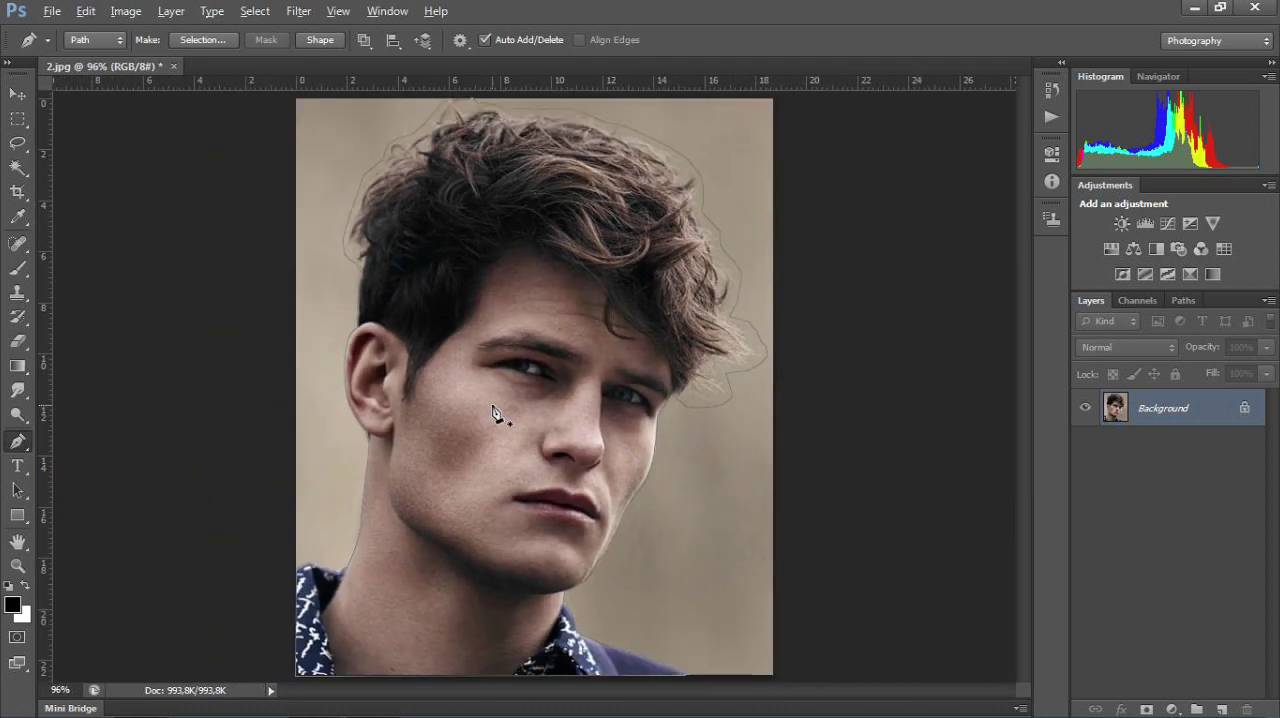
click(202, 40)
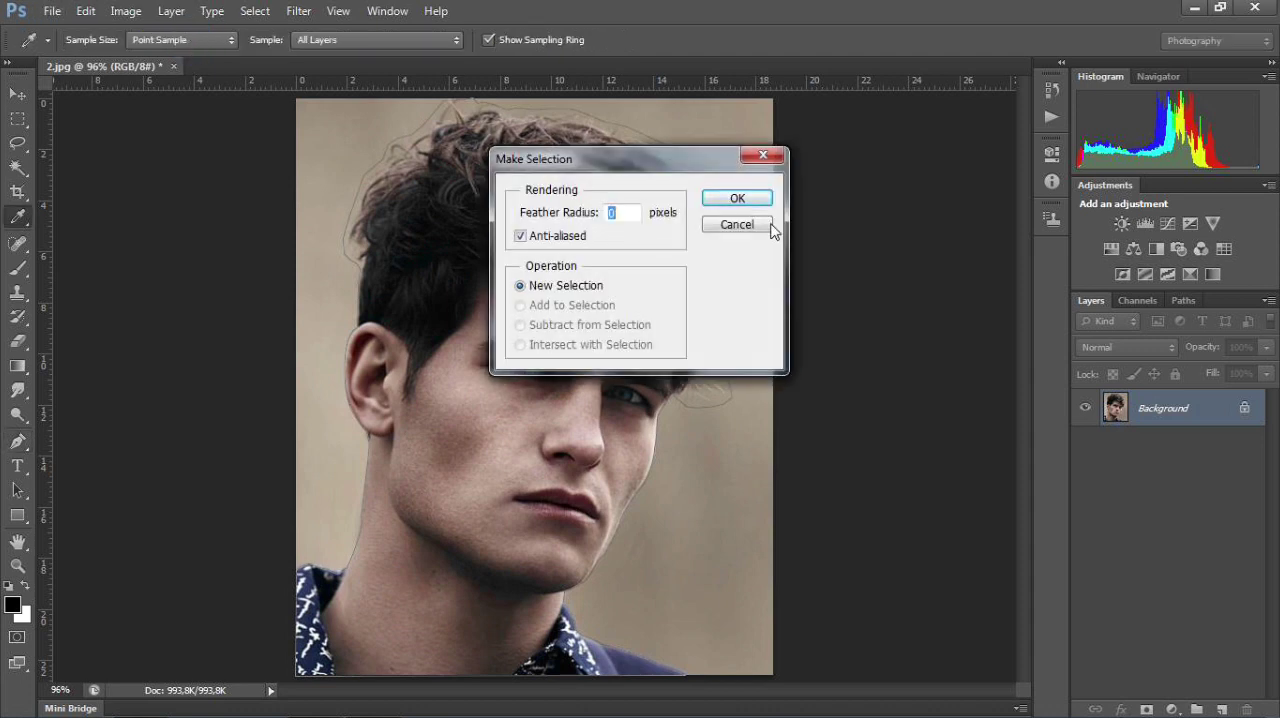
click(745, 199)
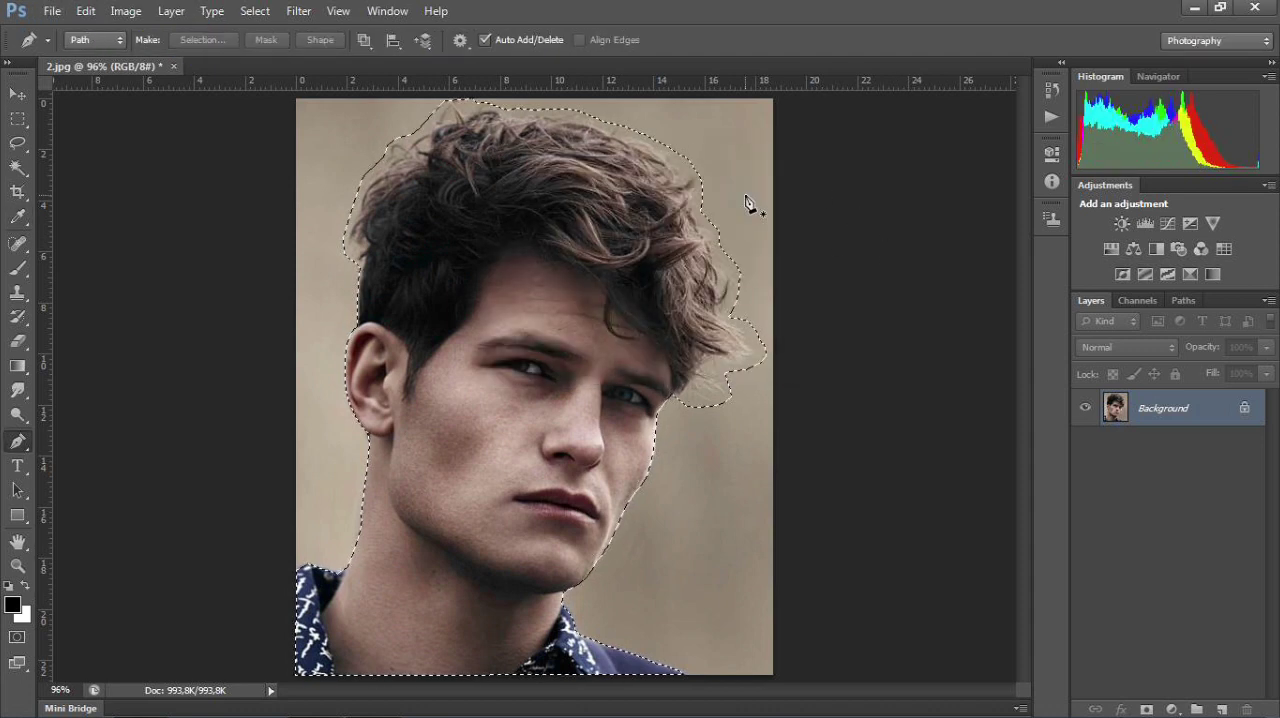
Step: Refine the selection edge with a 0.2 px radius, brushing out the background along the left side of the hair
click(18, 145)
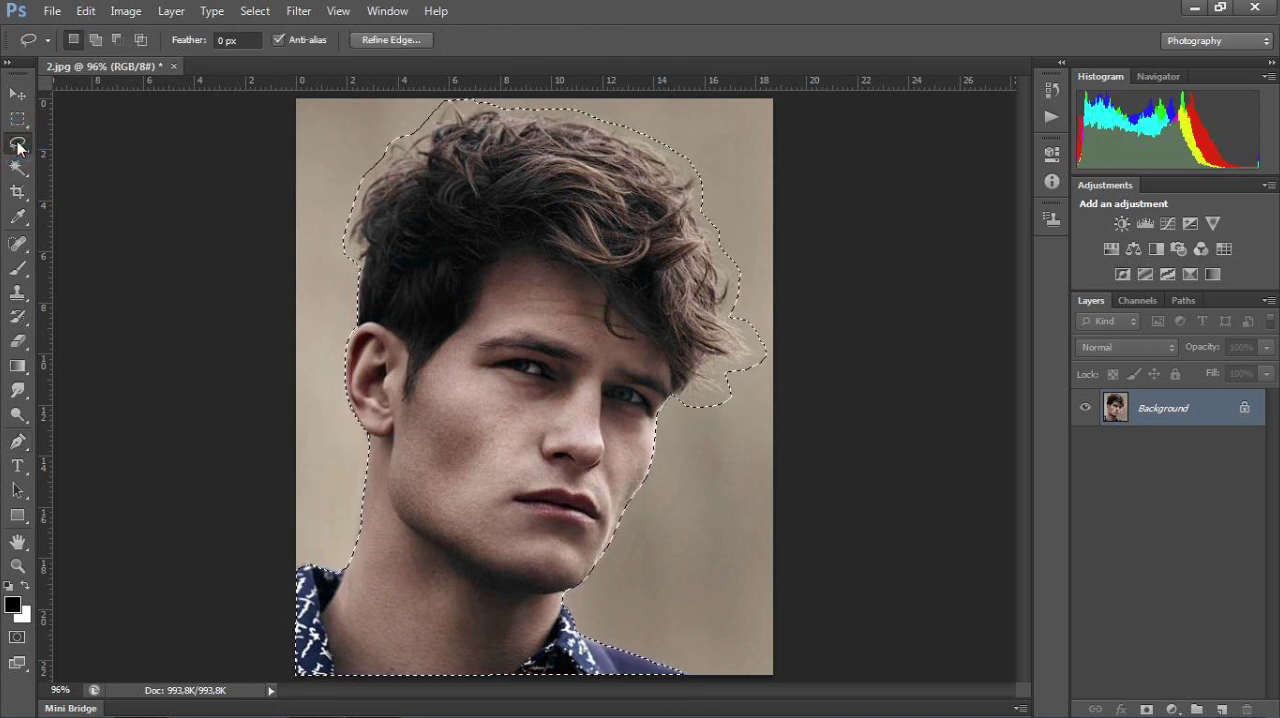
click(396, 42)
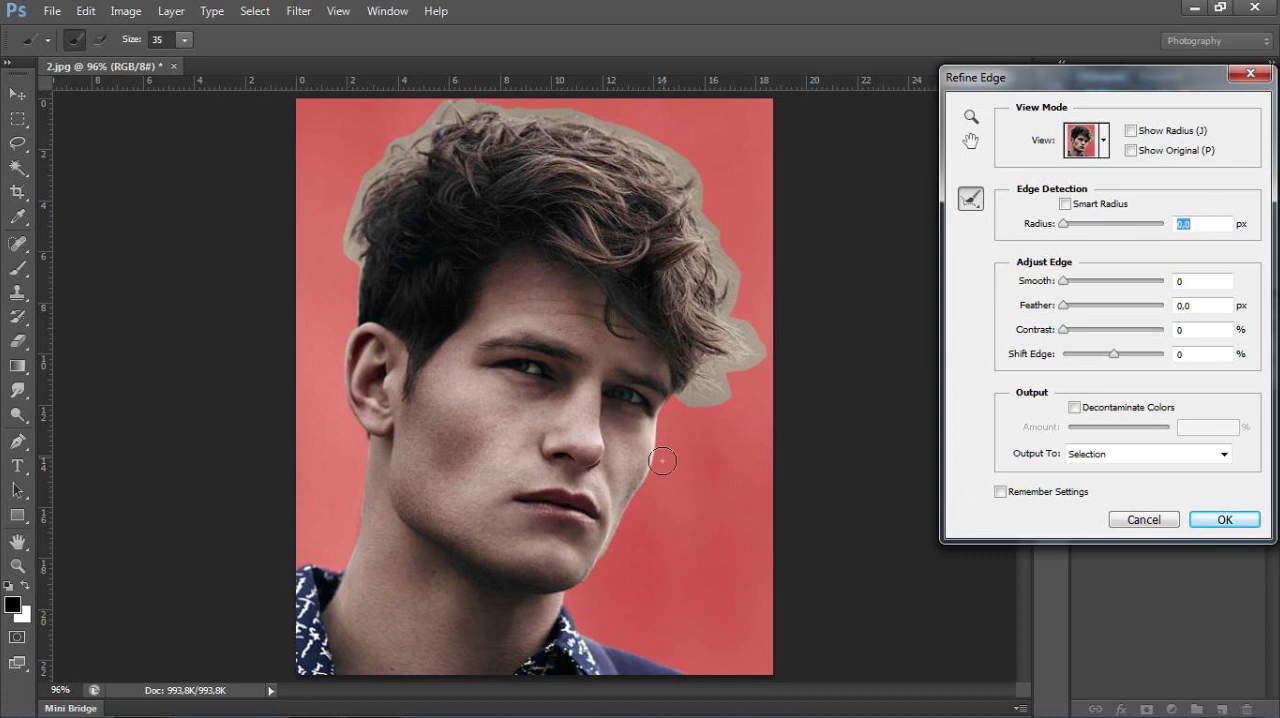
key(alt)
drag(347, 260, 348, 205)
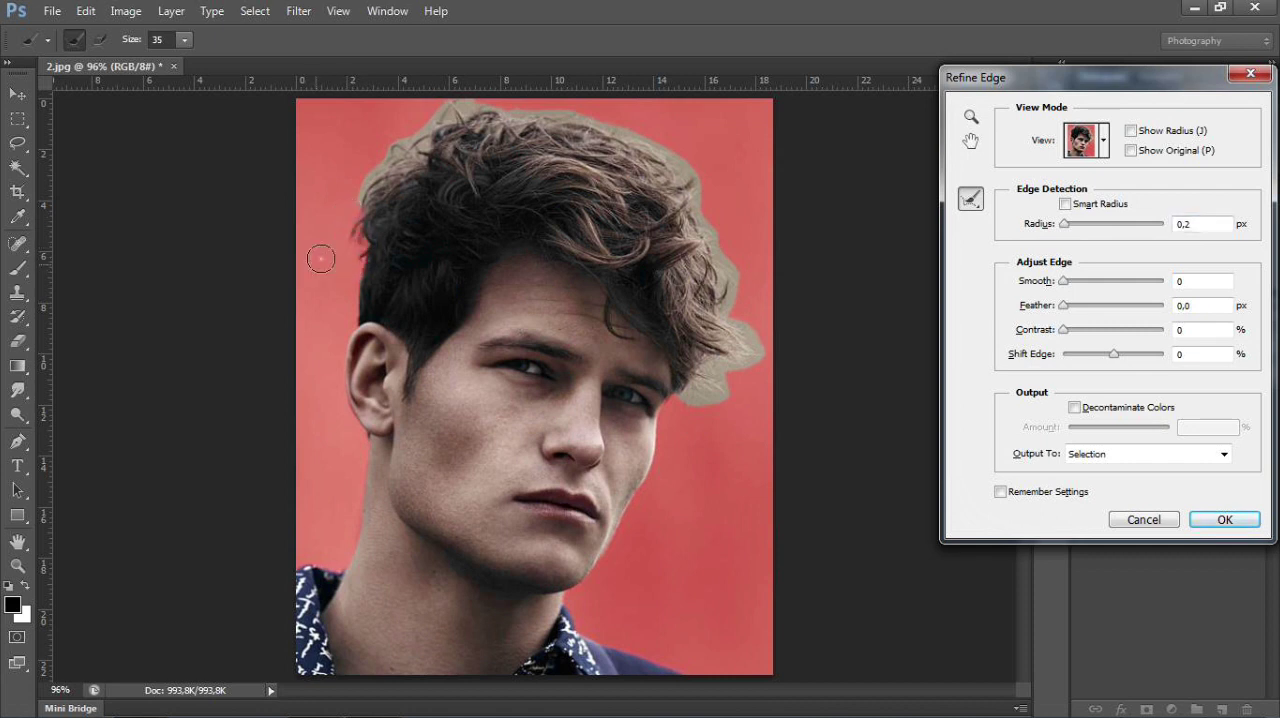
mouse_move(426, 113)
mouse_down()
mouse_move(386, 140)
mouse_move(350, 205)
mouse_up()
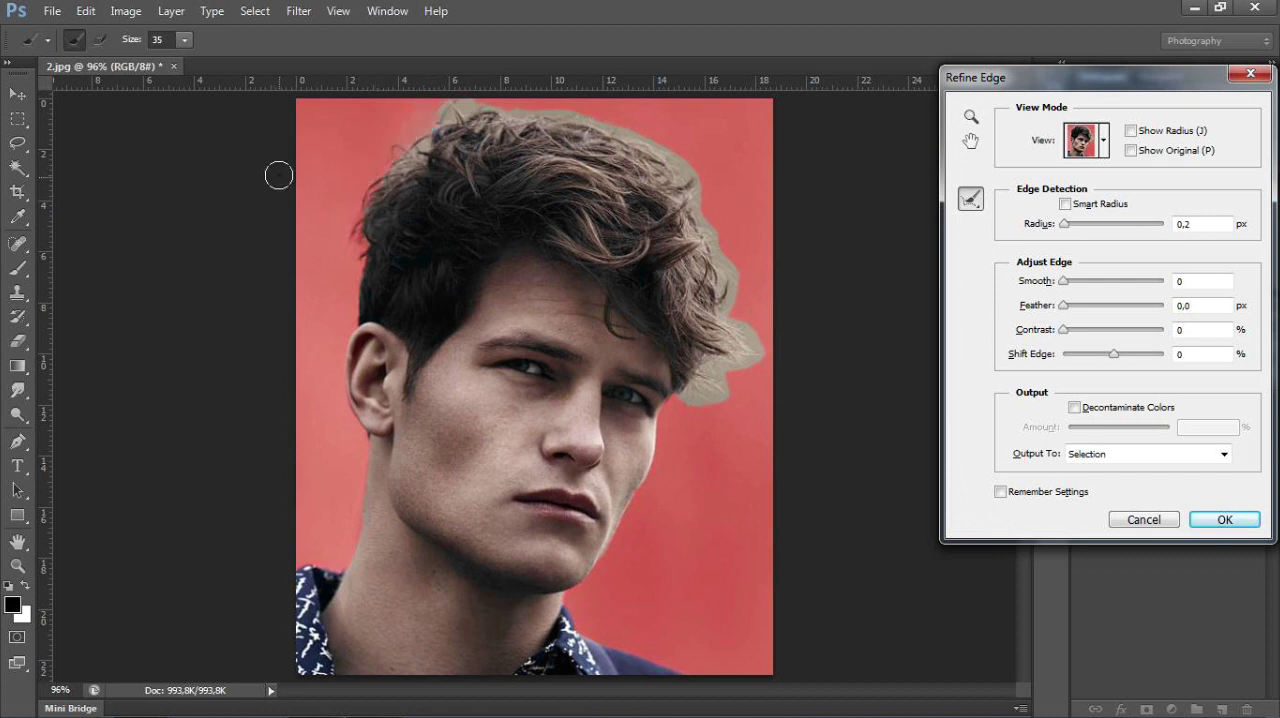
Step: Brush the edge refinement along the right side and top of the hair to remove the remaining background
mouse_move(691, 401)
mouse_down()
mouse_move(728, 391)
mouse_move(712, 400)
mouse_move(707, 369)
mouse_move(730, 361)
mouse_move(740, 325)
mouse_move(752, 355)
mouse_move(712, 366)
mouse_up()
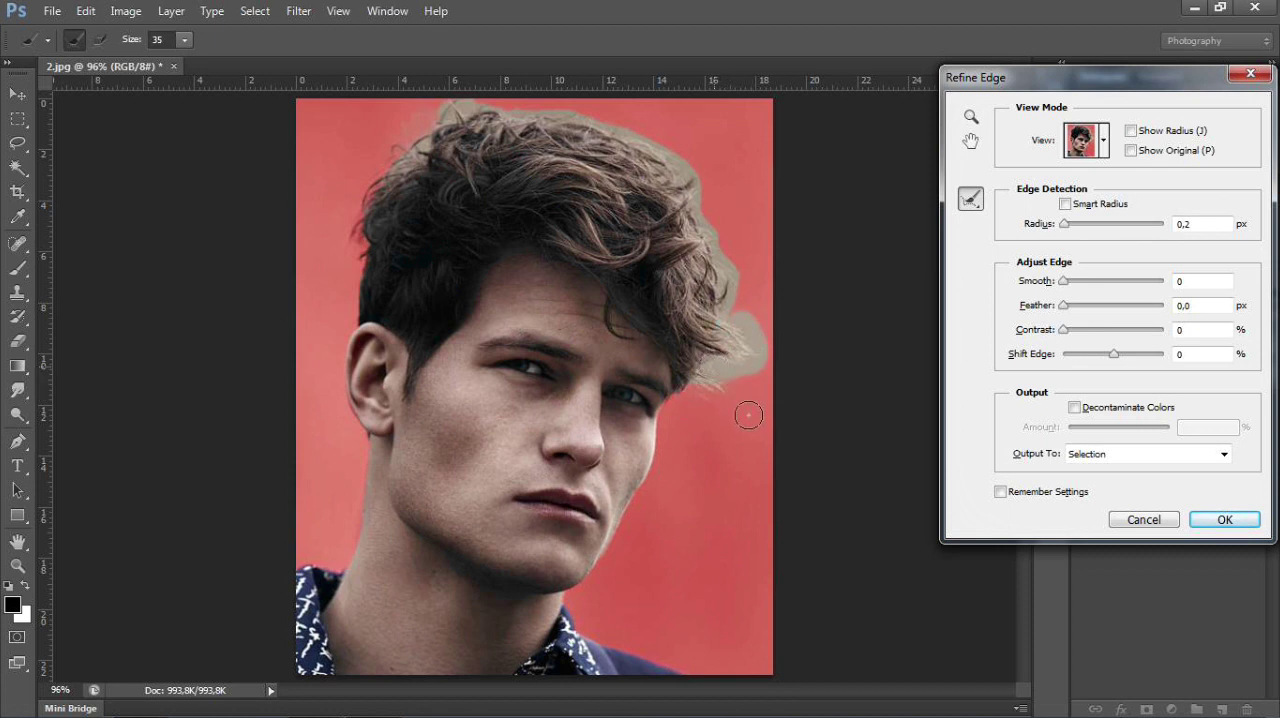
drag(727, 259, 735, 306)
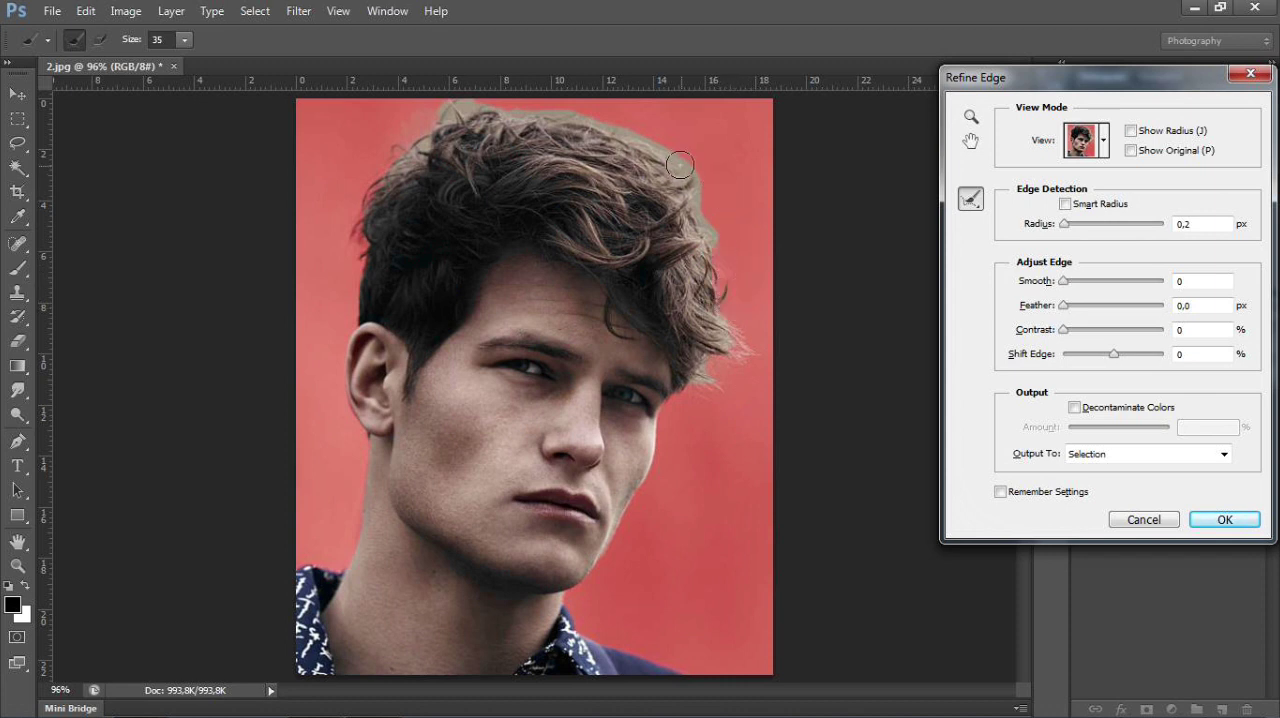
drag(696, 185, 717, 237)
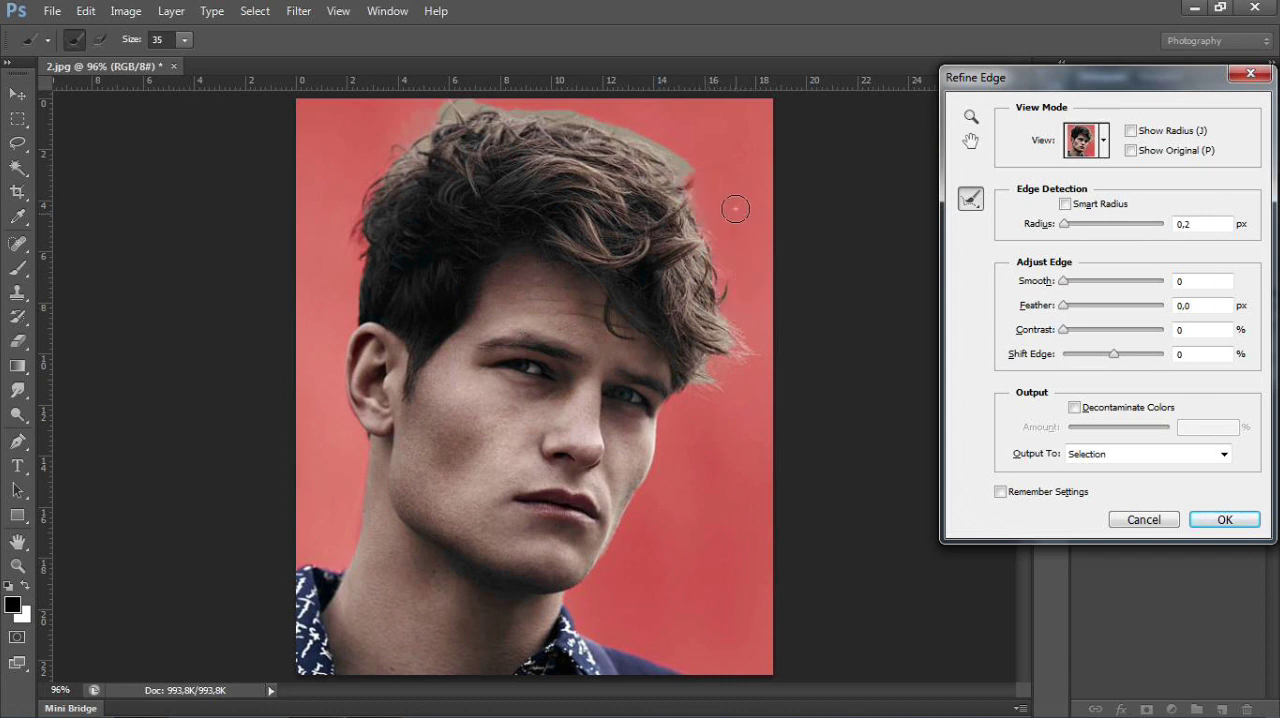
mouse_move(520, 108)
mouse_down()
mouse_move(631, 129)
mouse_move(691, 173)
mouse_up()
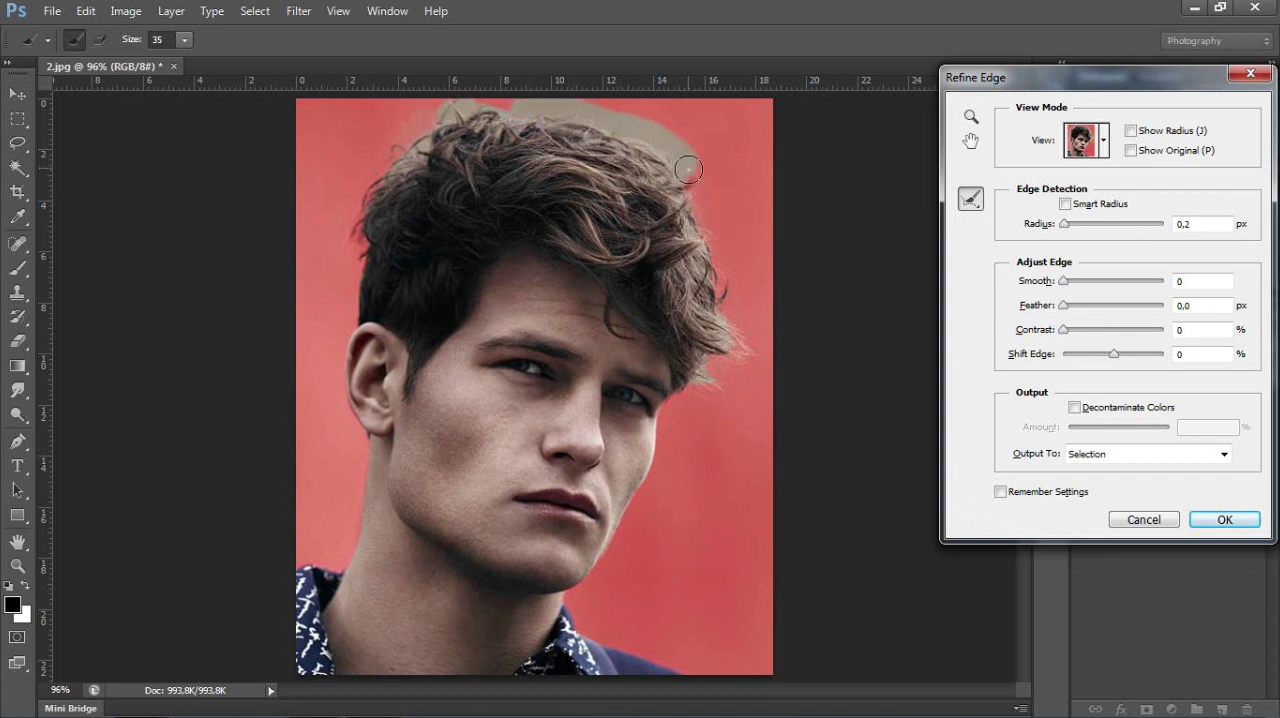
mouse_move(477, 124)
mouse_down()
mouse_move(463, 157)
mouse_move(402, 138)
mouse_move(503, 135)
mouse_move(510, 113)
mouse_move(440, 102)
mouse_move(540, 120)
mouse_move(691, 102)
mouse_move(699, 144)
mouse_move(654, 161)
mouse_move(534, 145)
mouse_move(482, 107)
mouse_up()
click(440, 111)
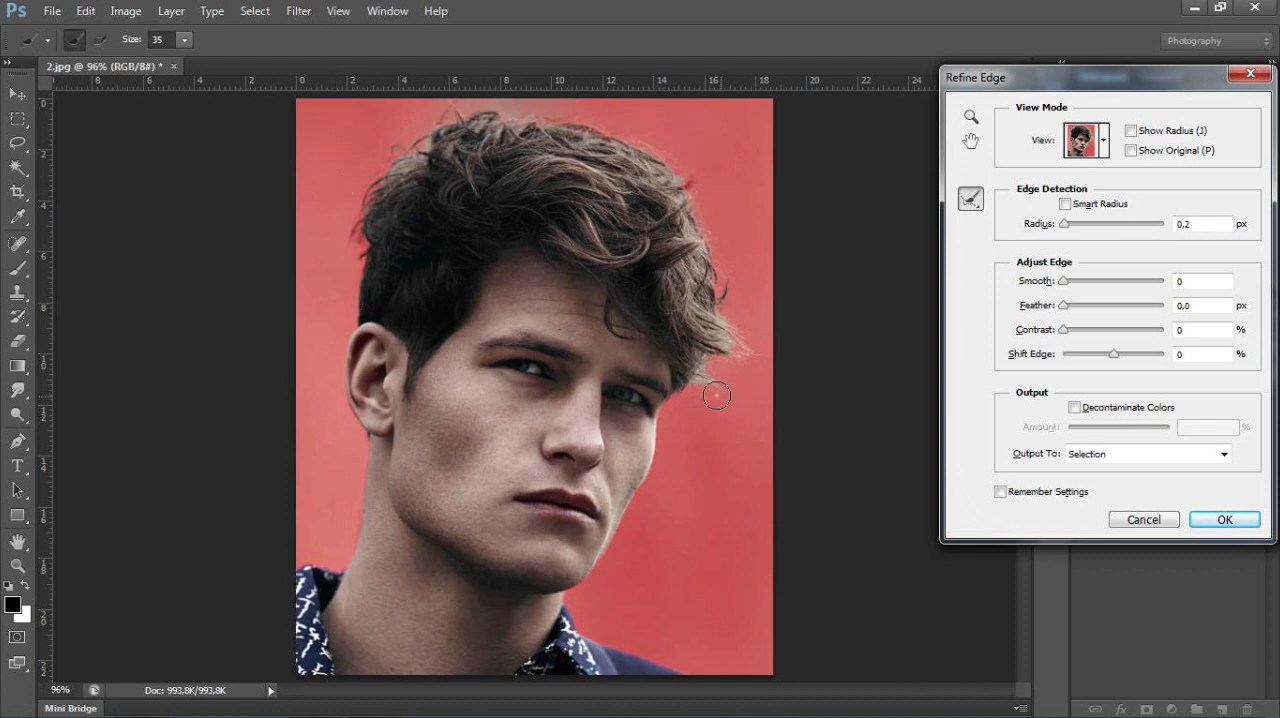
Step: Touch up the stray strands at the fringe's right tip, the hair's upper right edge and the edge above the ear
drag(720, 347, 740, 345)
mouse_move(725, 390)
mouse_down()
mouse_move(703, 366)
mouse_move(709, 380)
mouse_up()
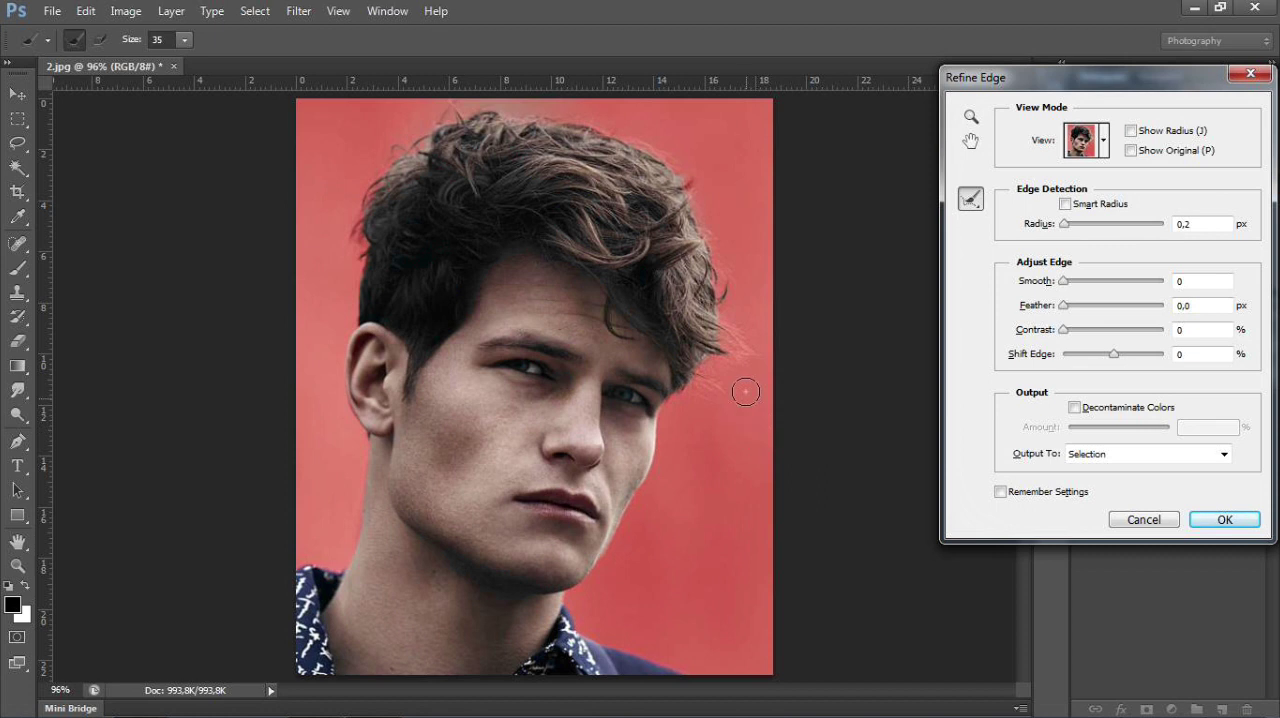
drag(685, 173, 685, 171)
drag(345, 317, 339, 277)
Step: Set the edge smoothing to 15, leave color decontamination off, and output the refined selection to a new layer with a layer mask
click(1222, 455)
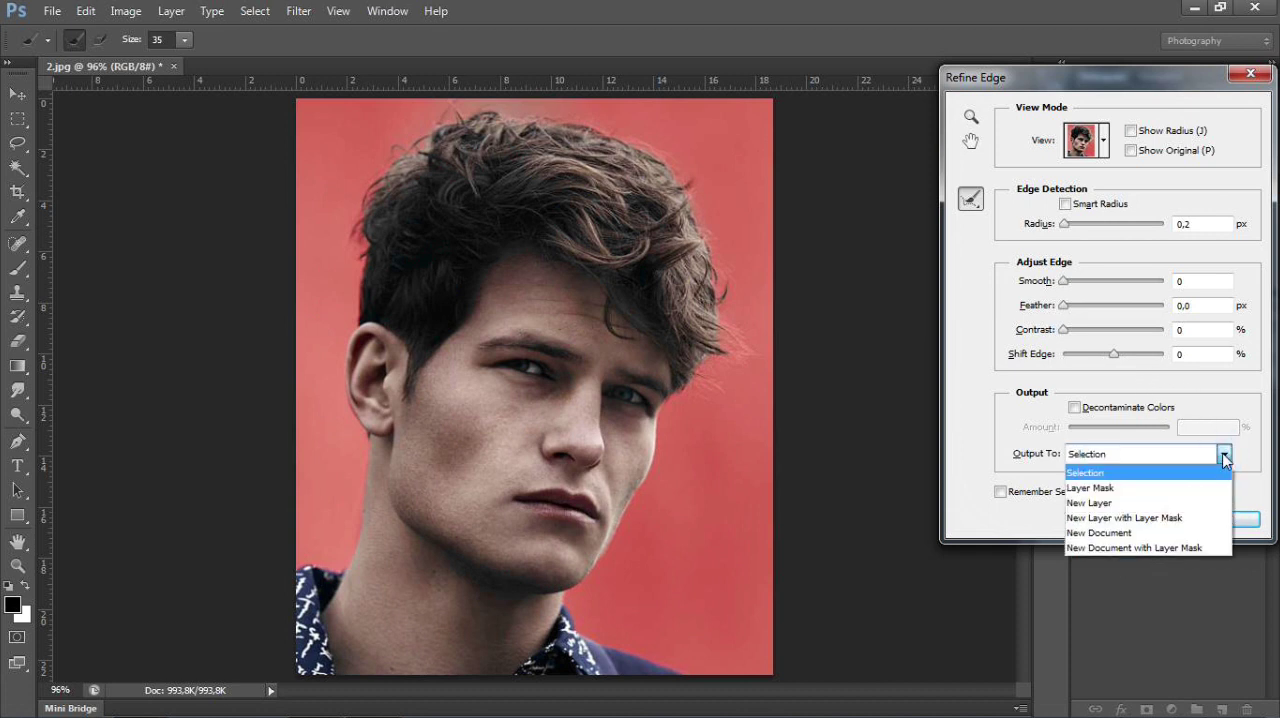
click(1166, 518)
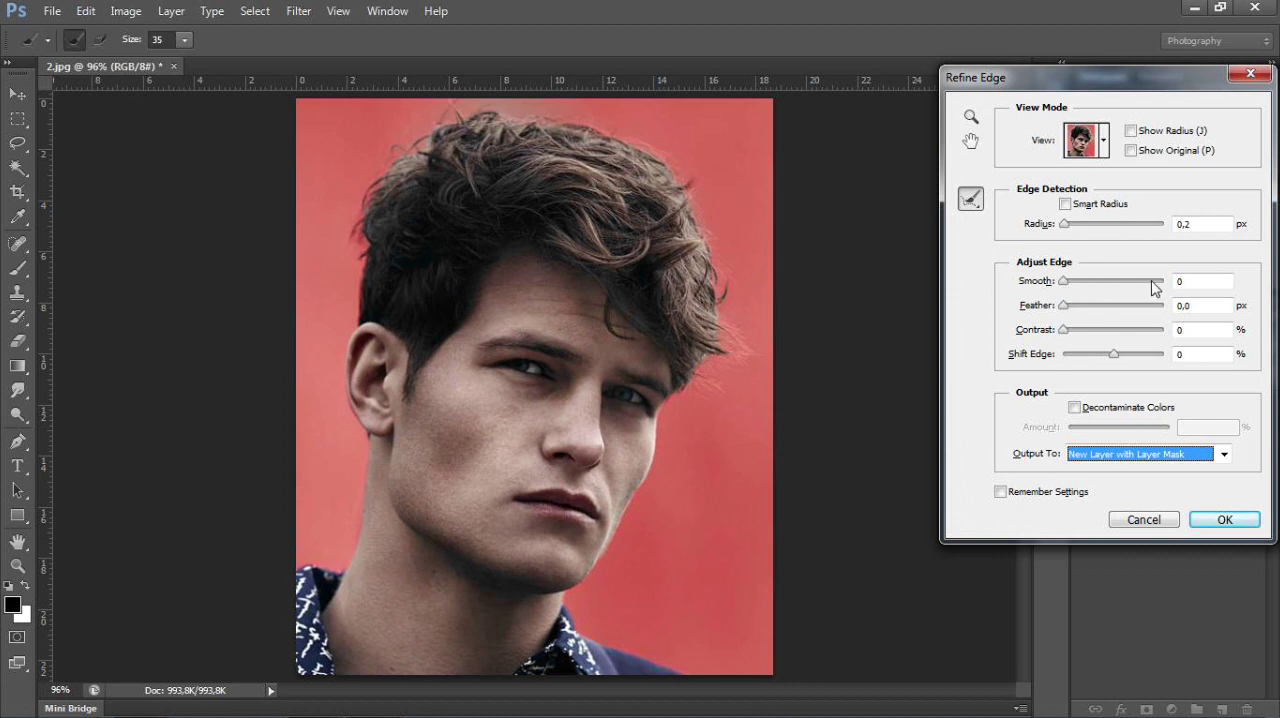
click(1184, 283)
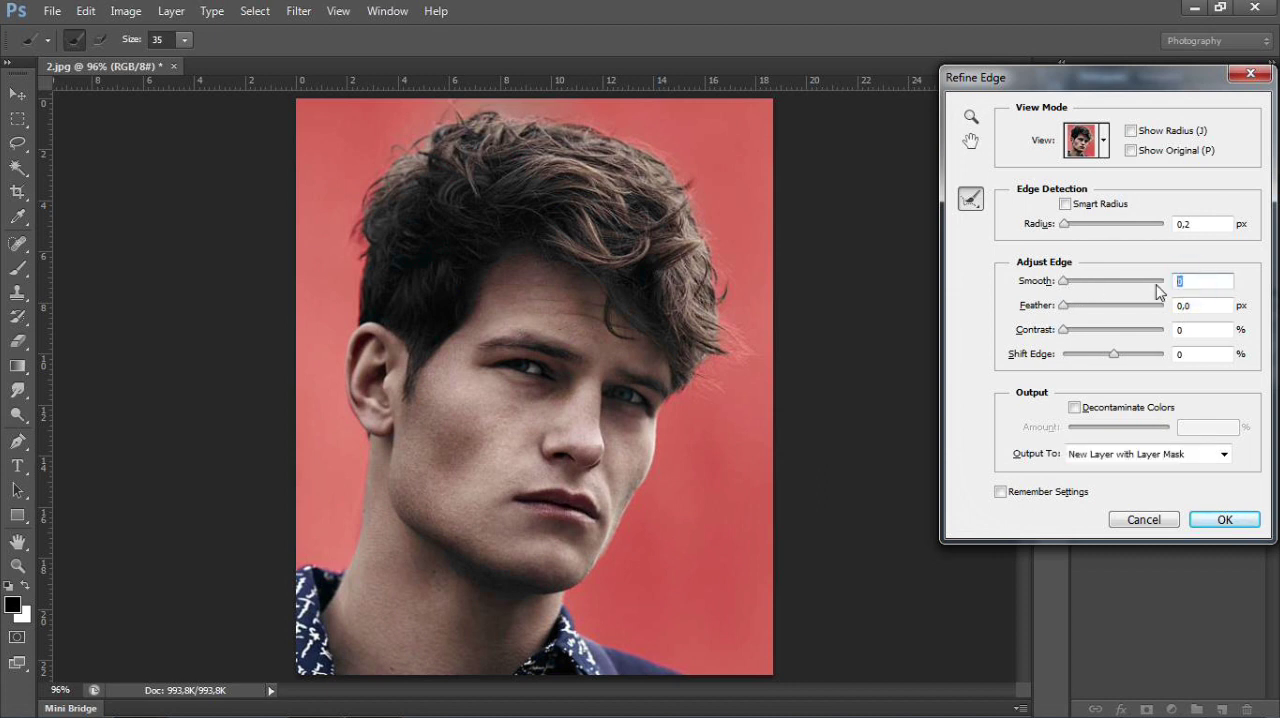
text(15)
click(1077, 409)
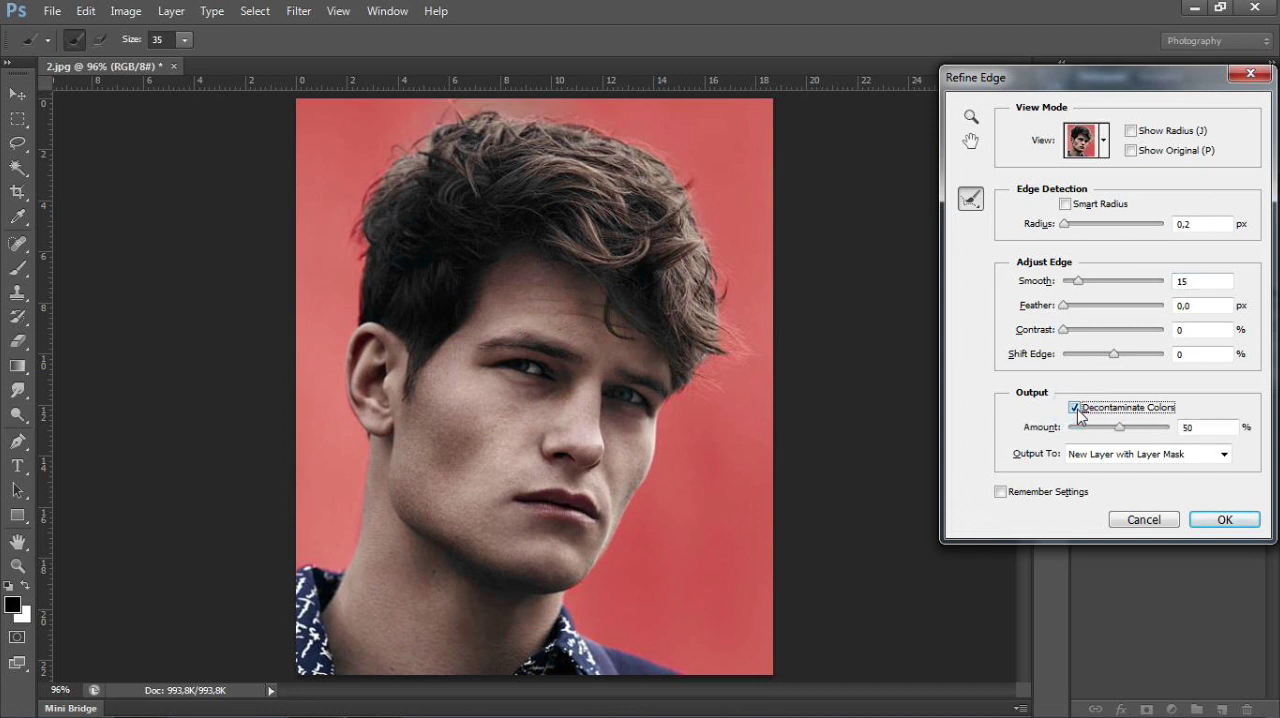
click(1078, 410)
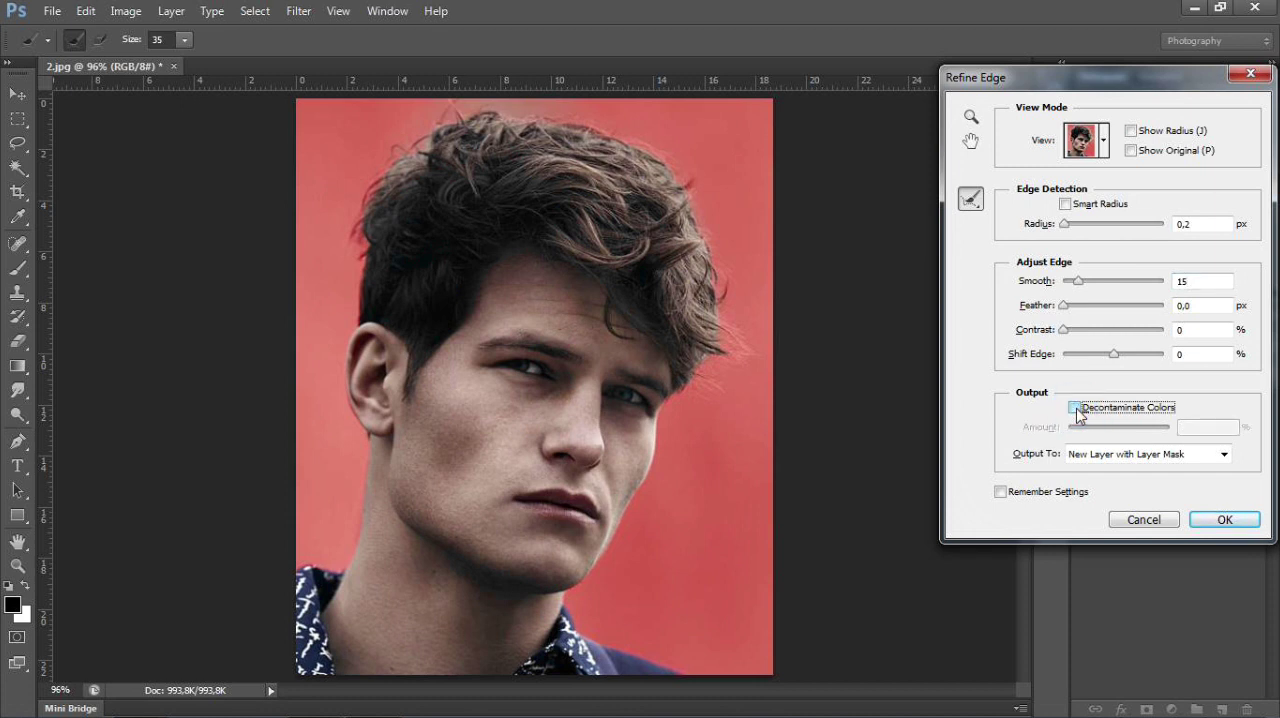
click(1200, 520)
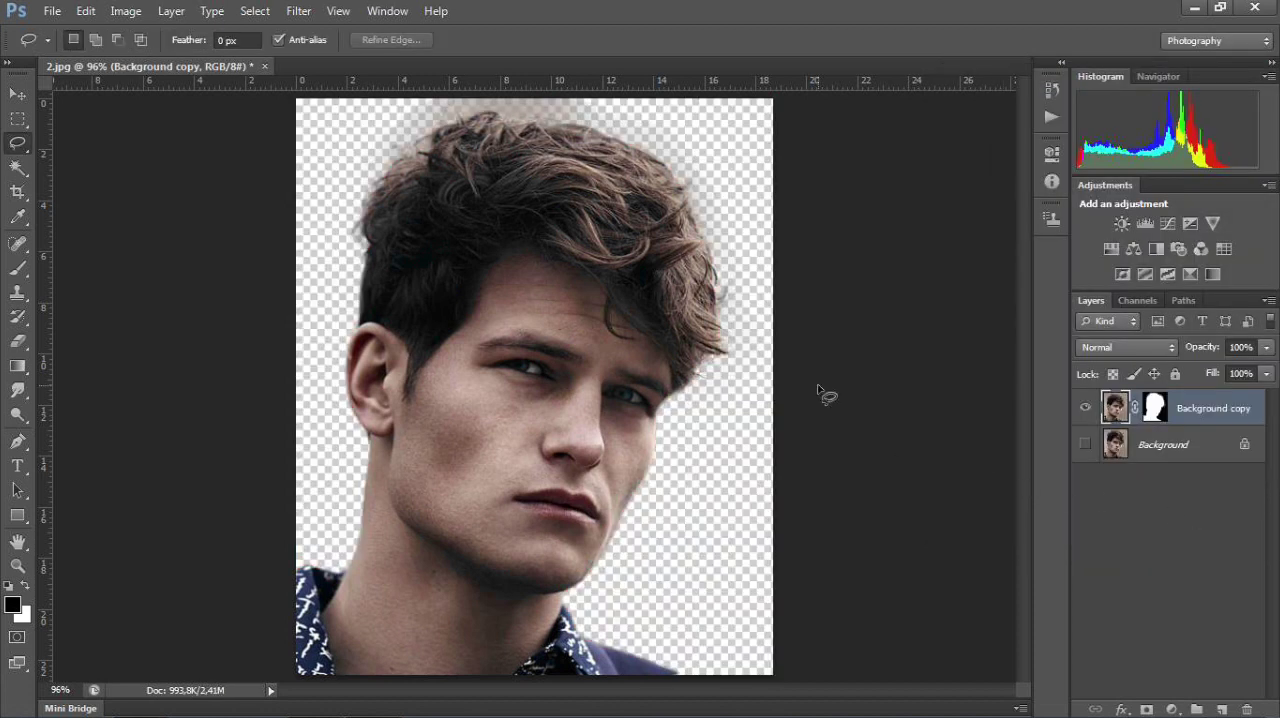
Step: Add a solid color fill layer in bright green #0cf343 and place the masked cutout layer above it
click(14, 95)
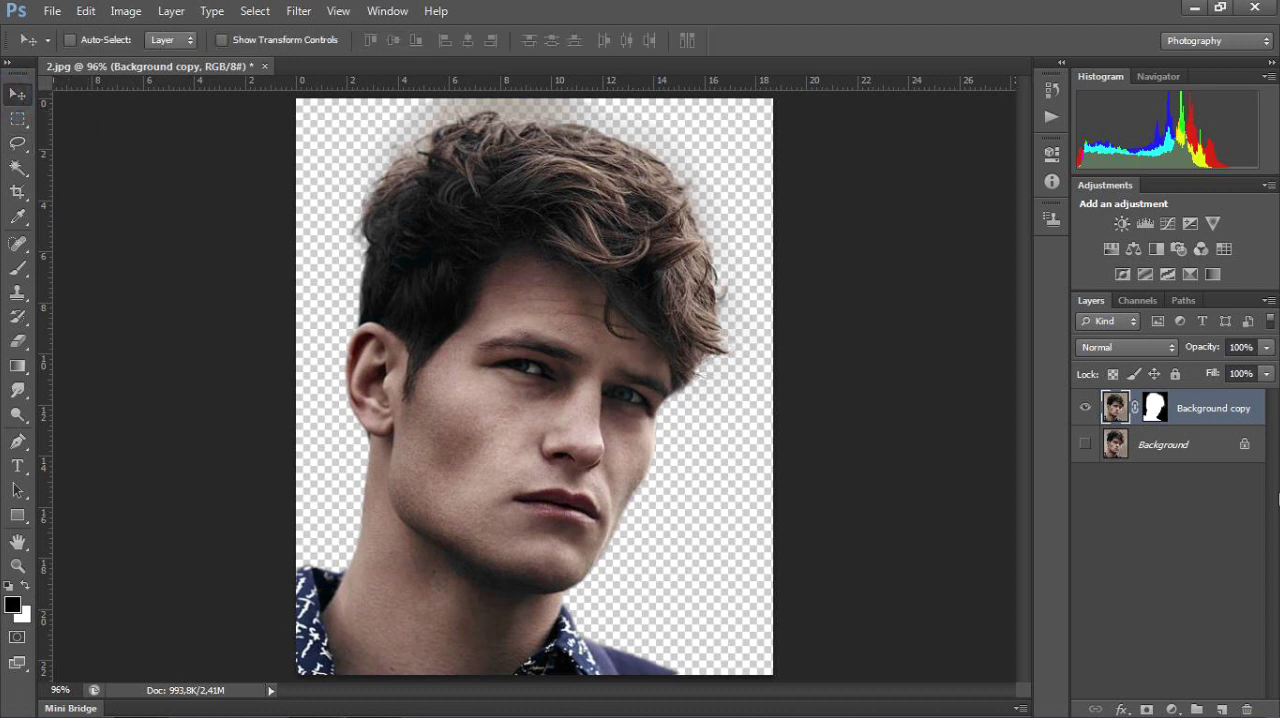
click(1172, 709)
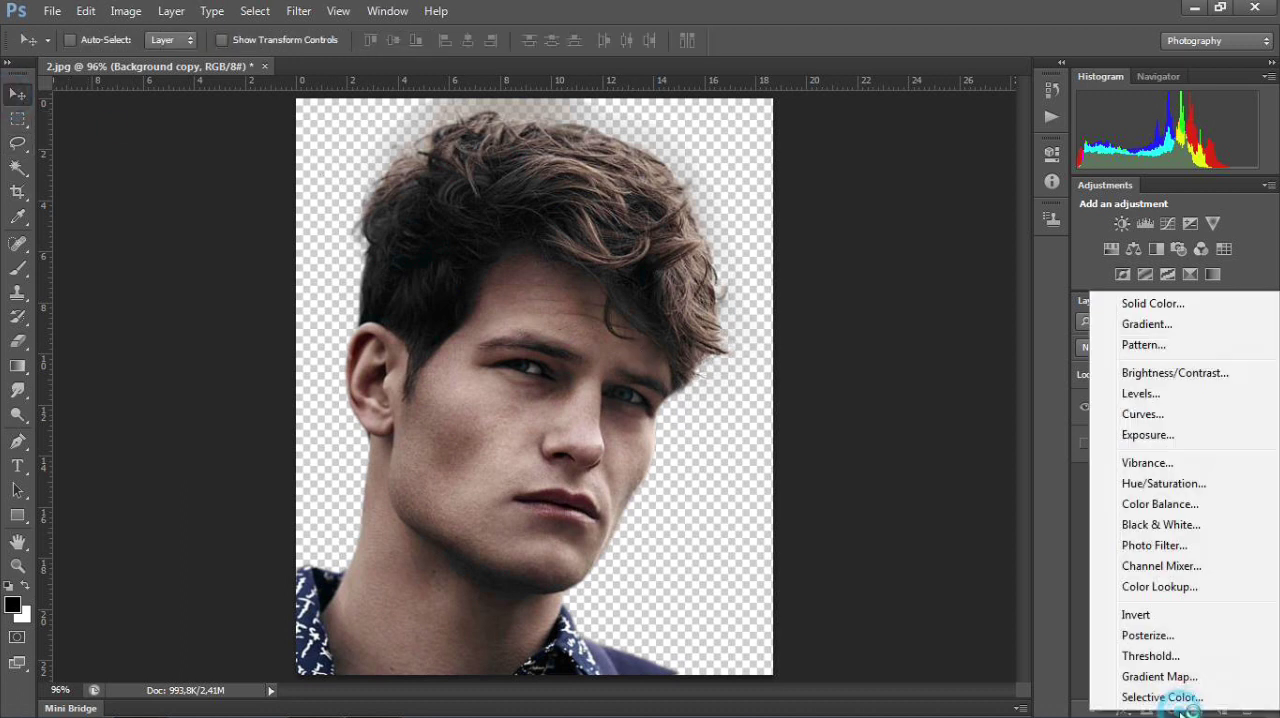
click(1141, 303)
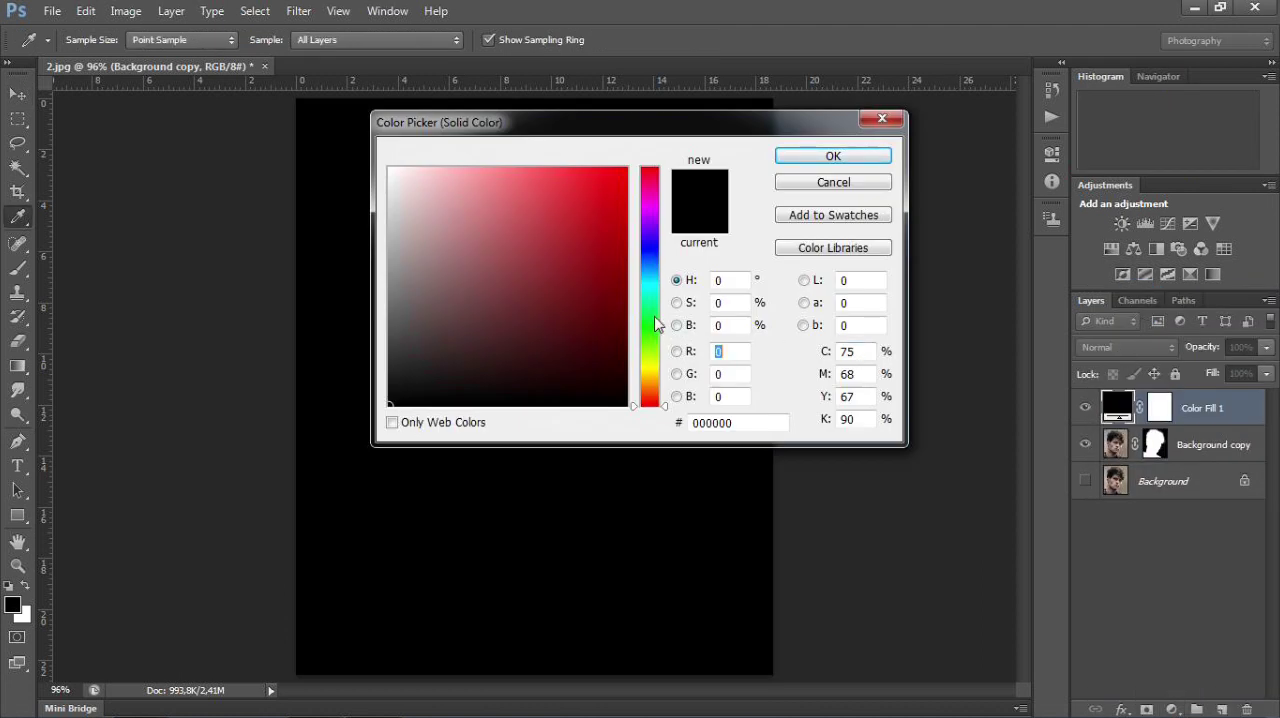
click(652, 318)
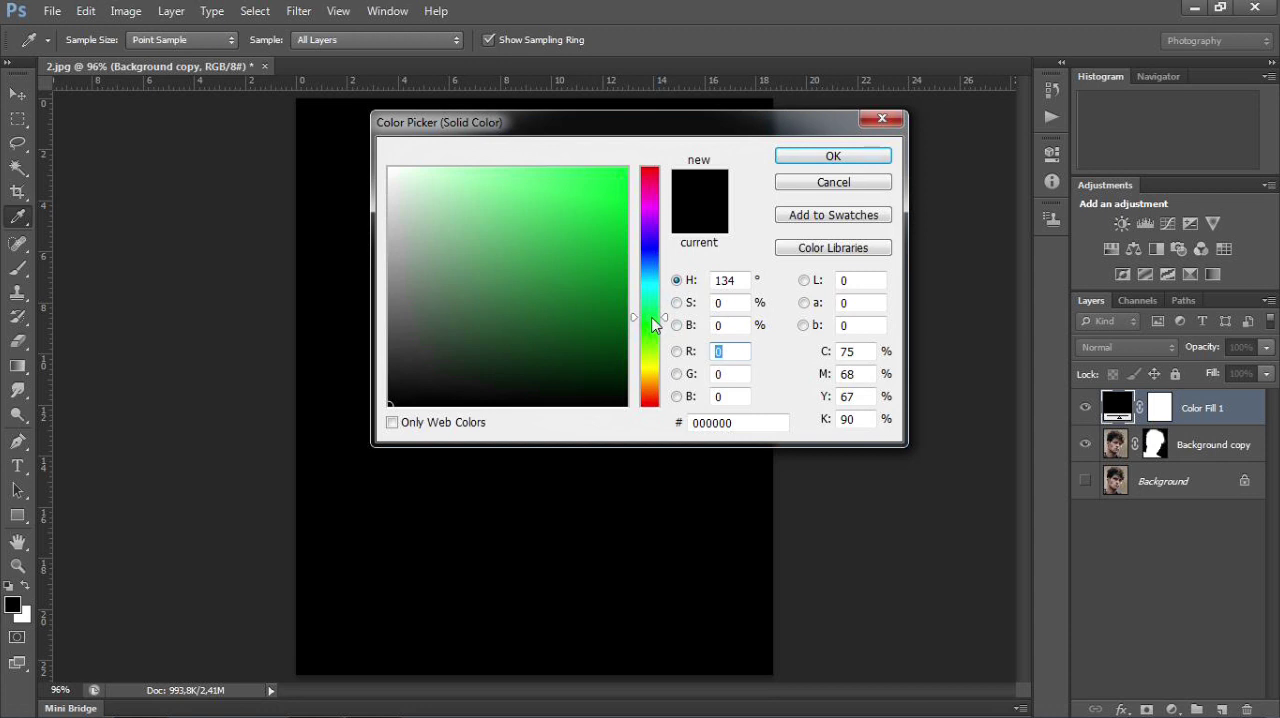
click(615, 178)
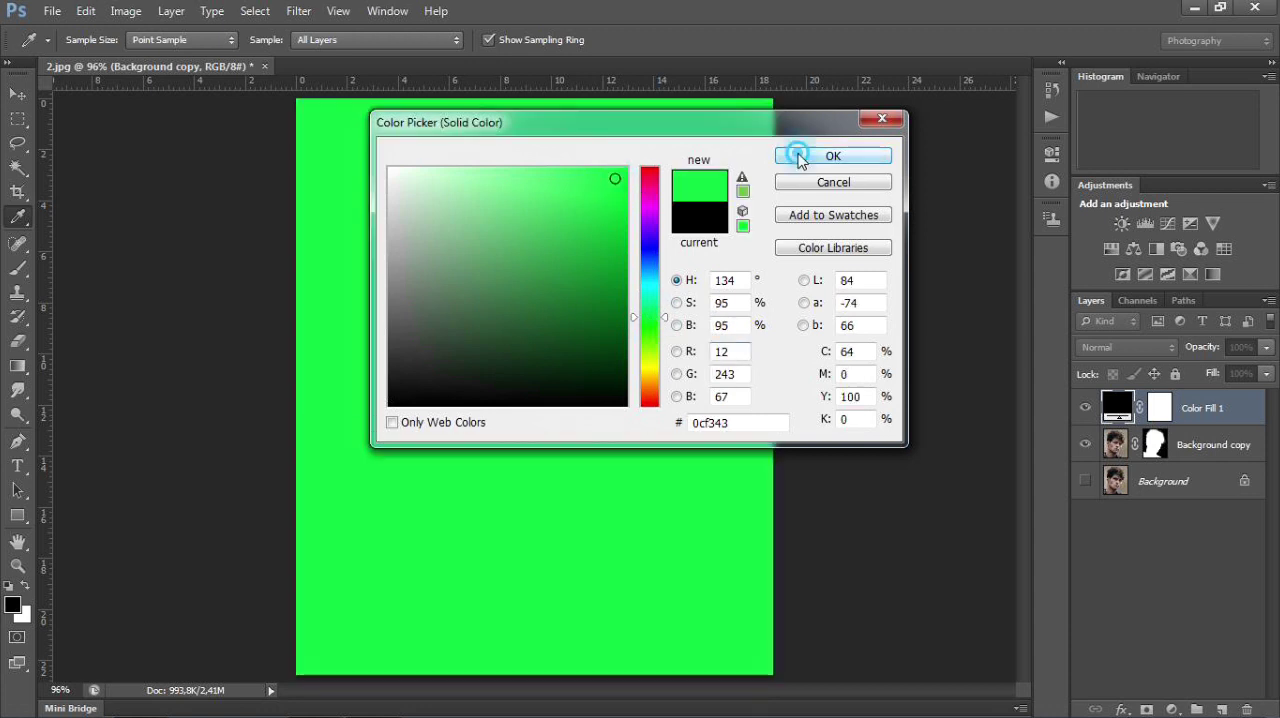
click(802, 160)
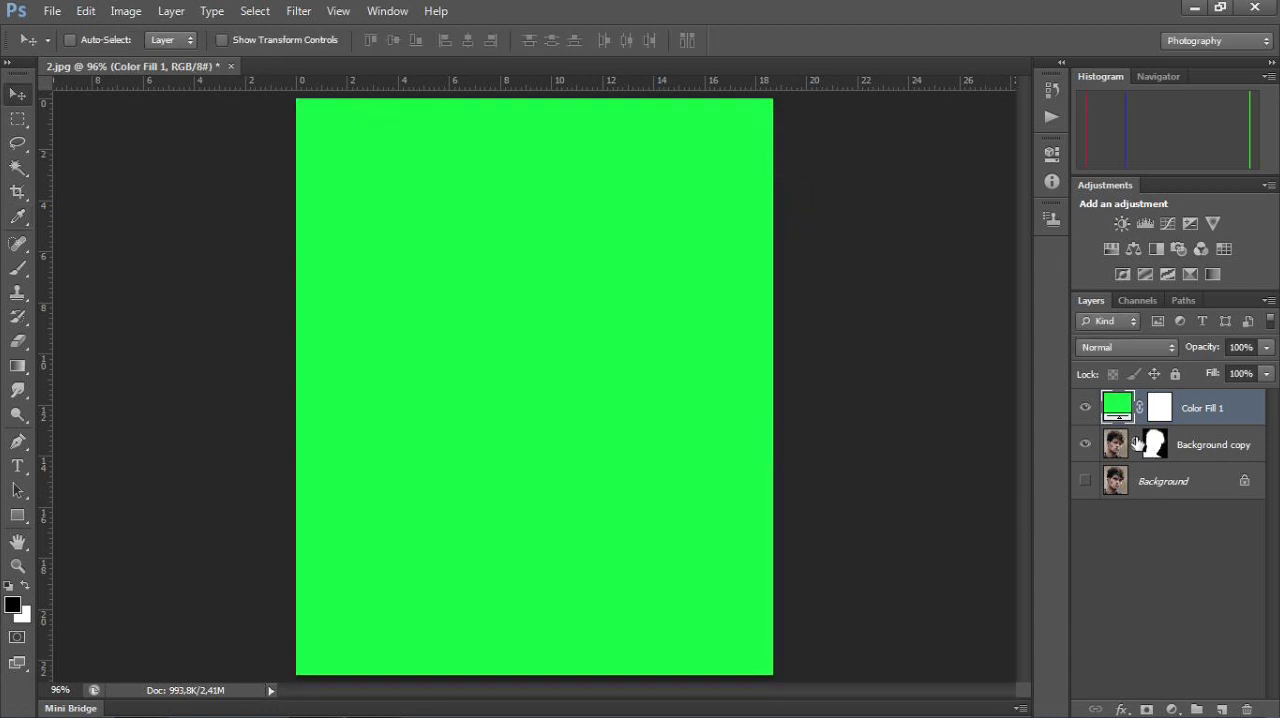
click(1195, 441)
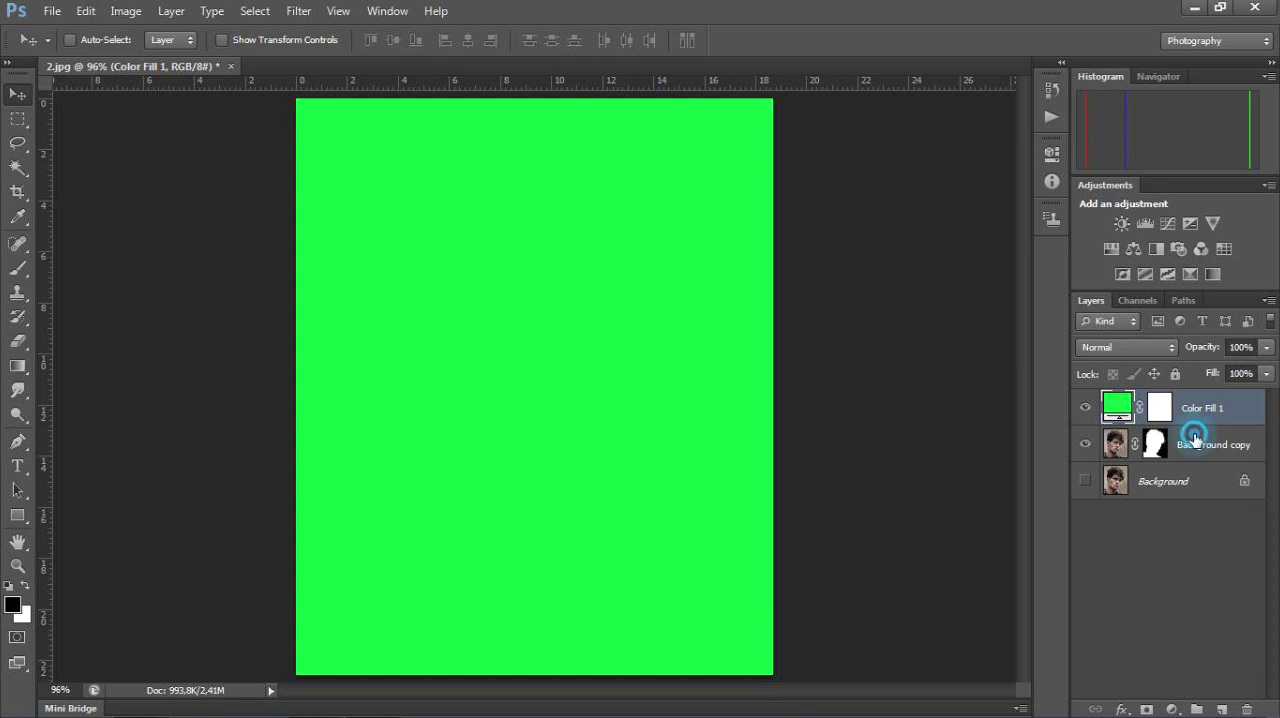
drag(1195, 441, 1188, 403)
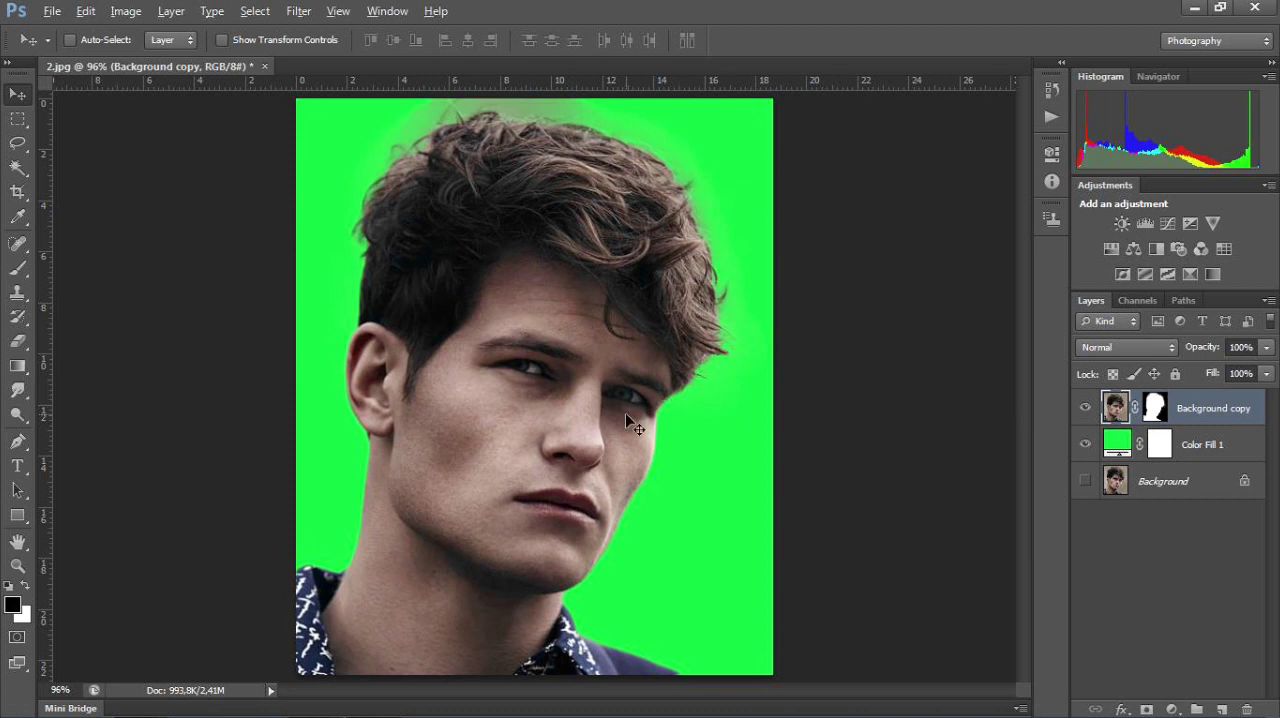
Step: Examine the cutout's hair, face and collar edges against the green background at different magnifications
scroll(625, 413, up, 3)
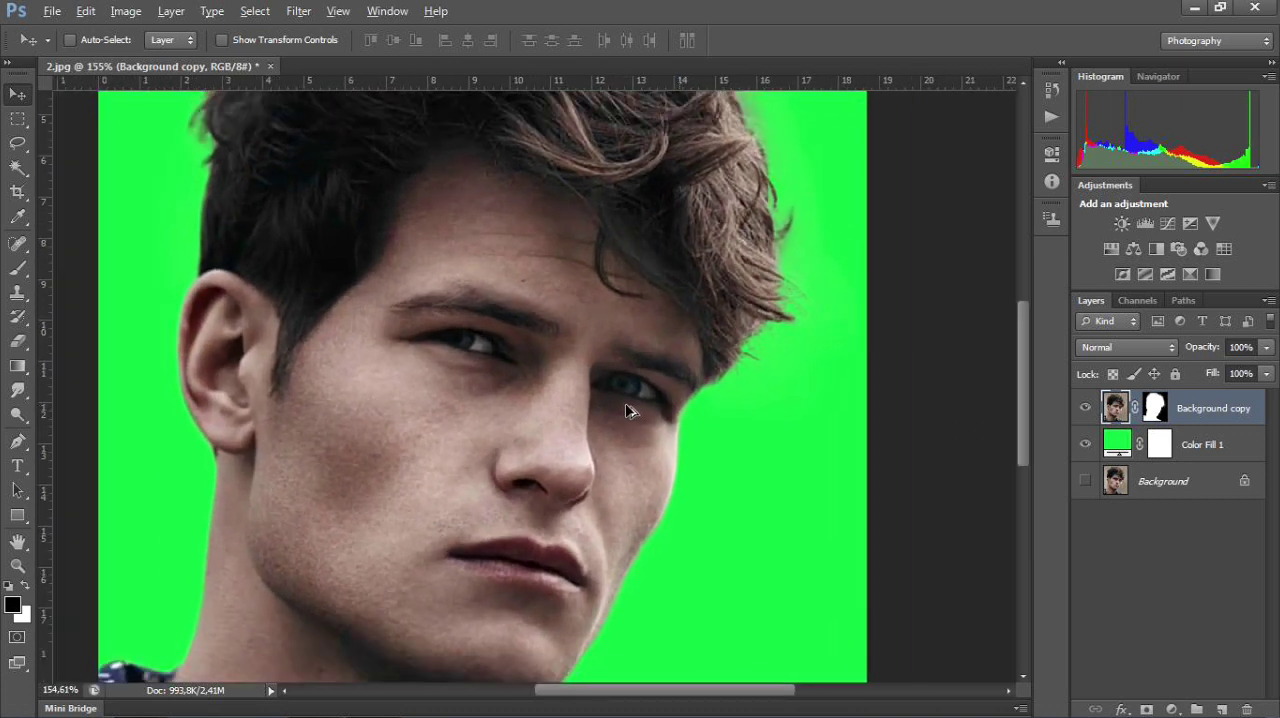
scroll(627, 411, down, 2)
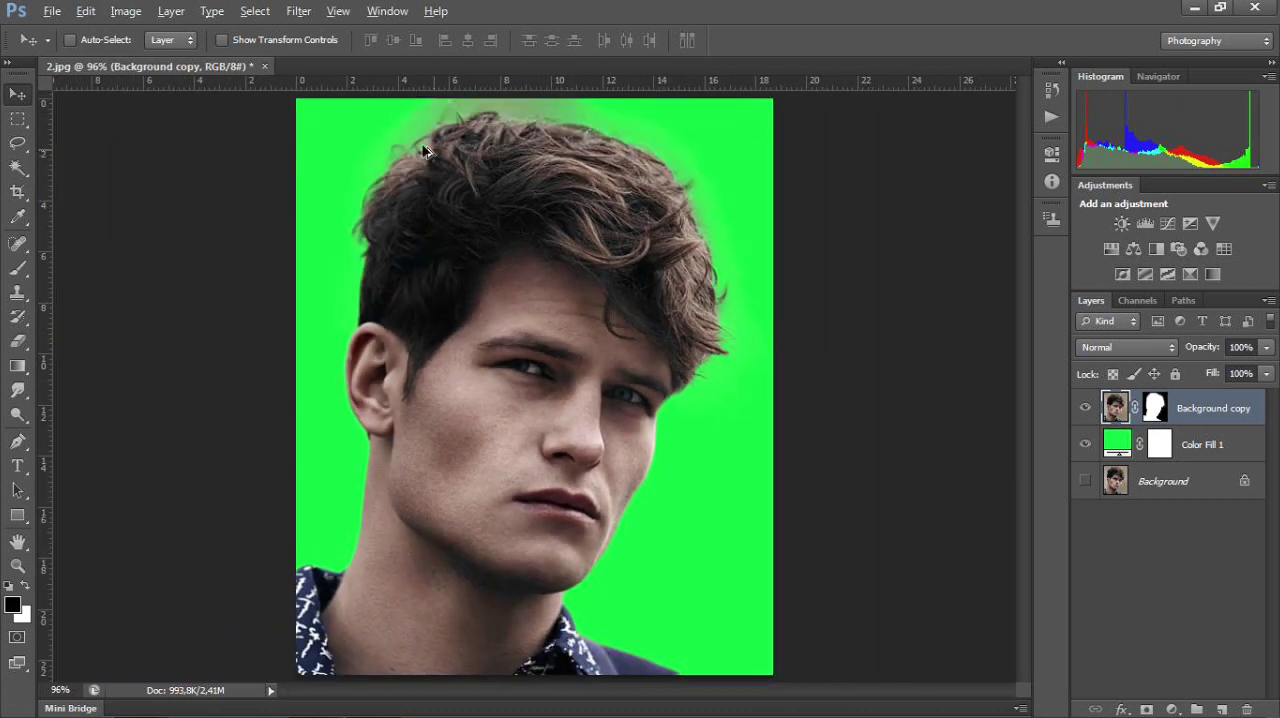
scroll(410, 130, up, 1)
scroll(444, 212, down, 1)
scroll(547, 486, up, 1)
scroll(550, 489, down, 1)
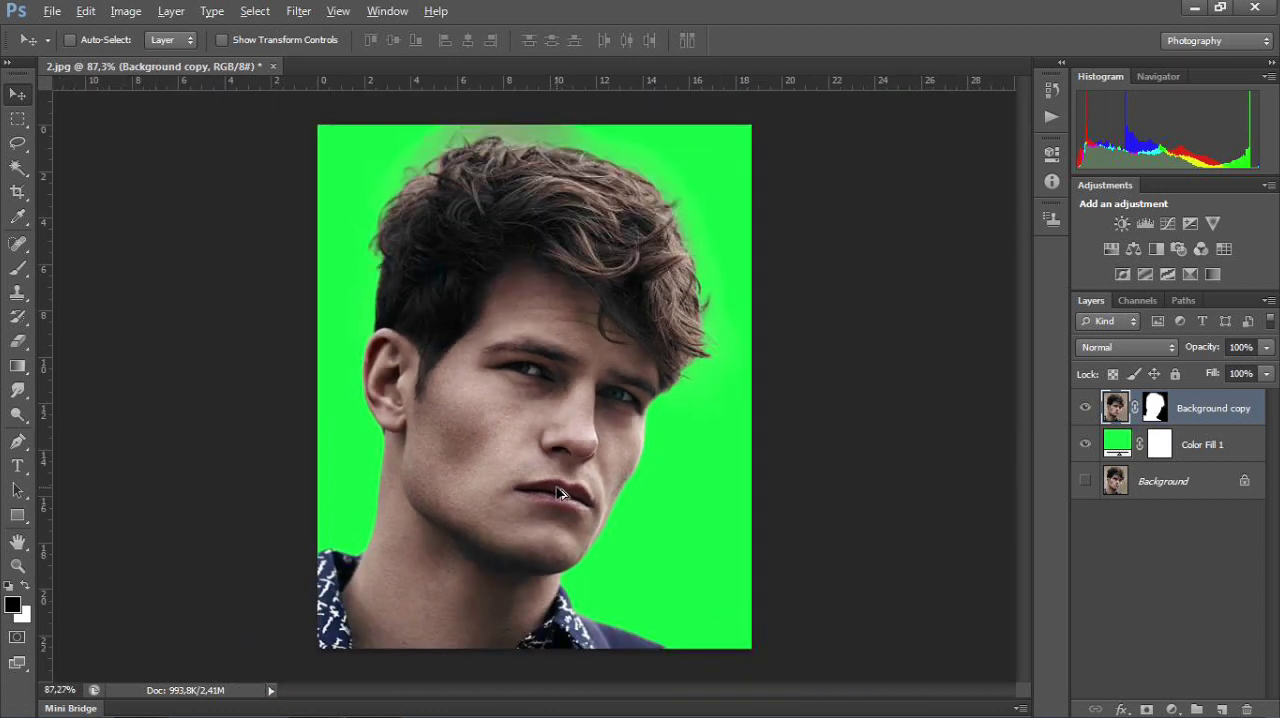
scroll(537, 583, up, 1)
scroll(535, 580, down, 1)
scroll(537, 580, up, 2)
scroll(537, 580, down, 2)
key(alt)
scroll(495, 280, down, 1)
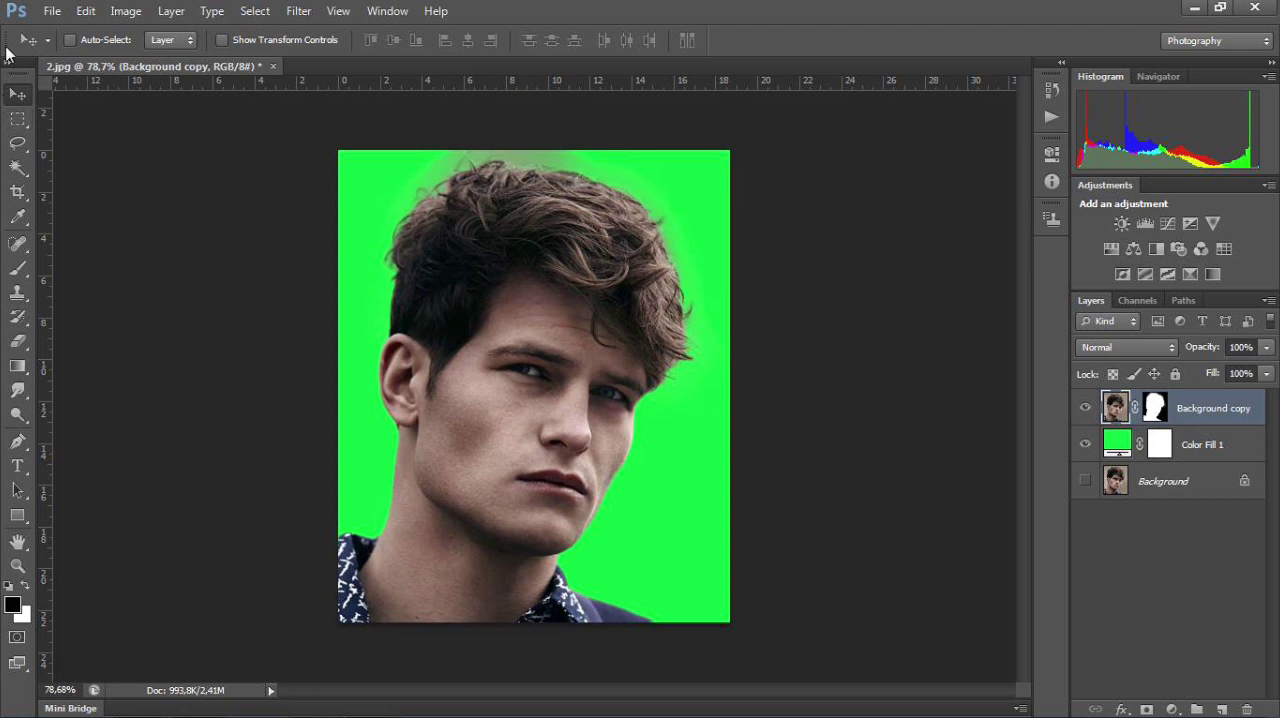
Step: Save the image as a JPEG copy named foto baground hijau on Local Disk (F:) at maximum quality 12, progressive
click(49, 14)
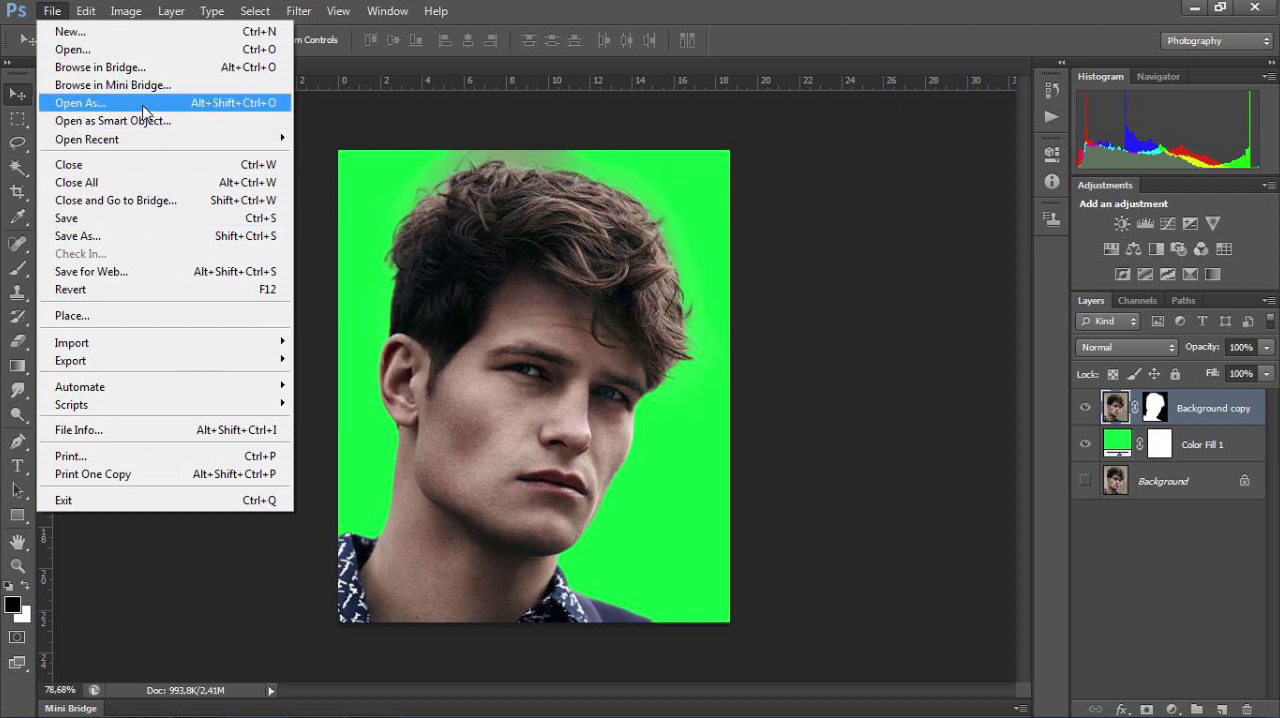
click(152, 236)
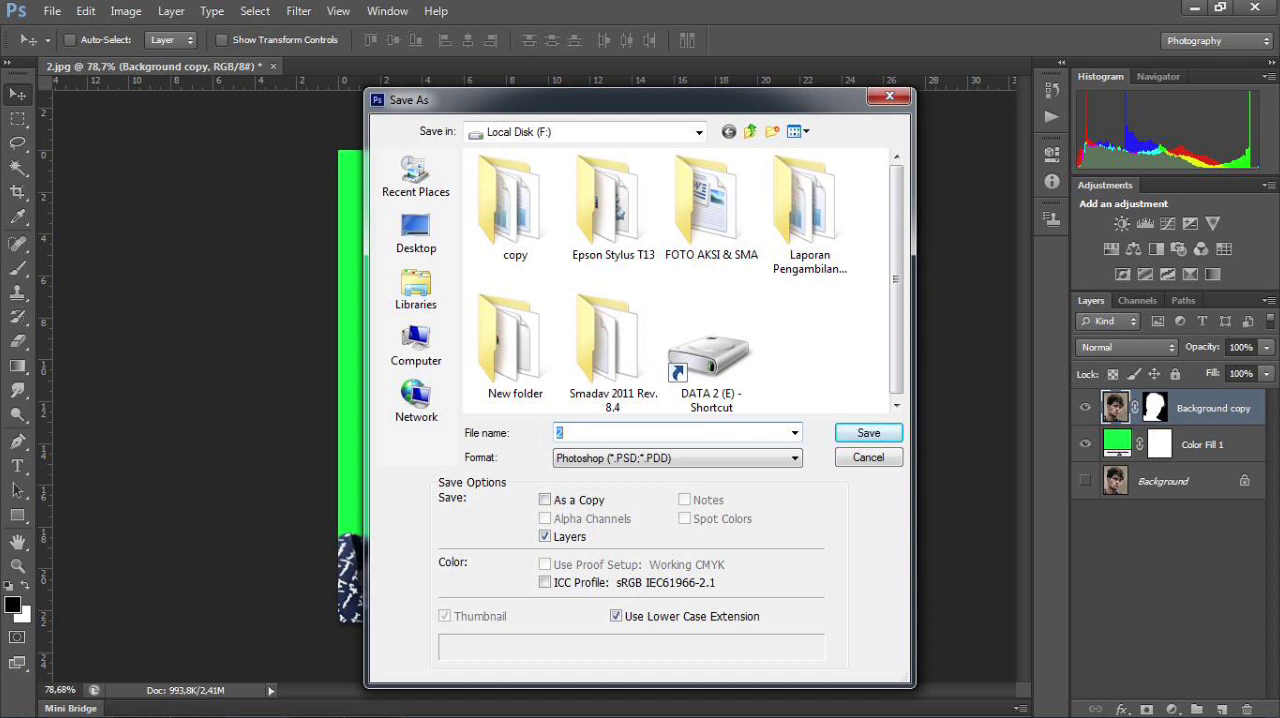
text(foto baground hijau)
click(795, 457)
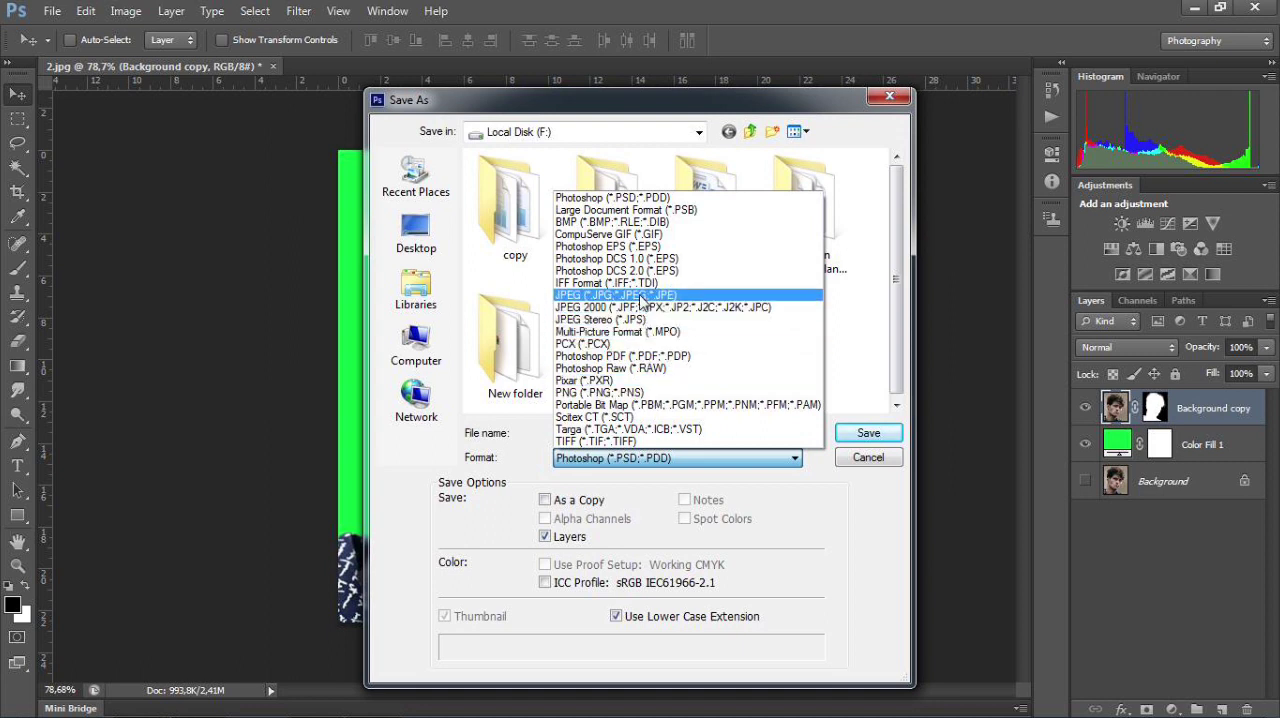
click(641, 298)
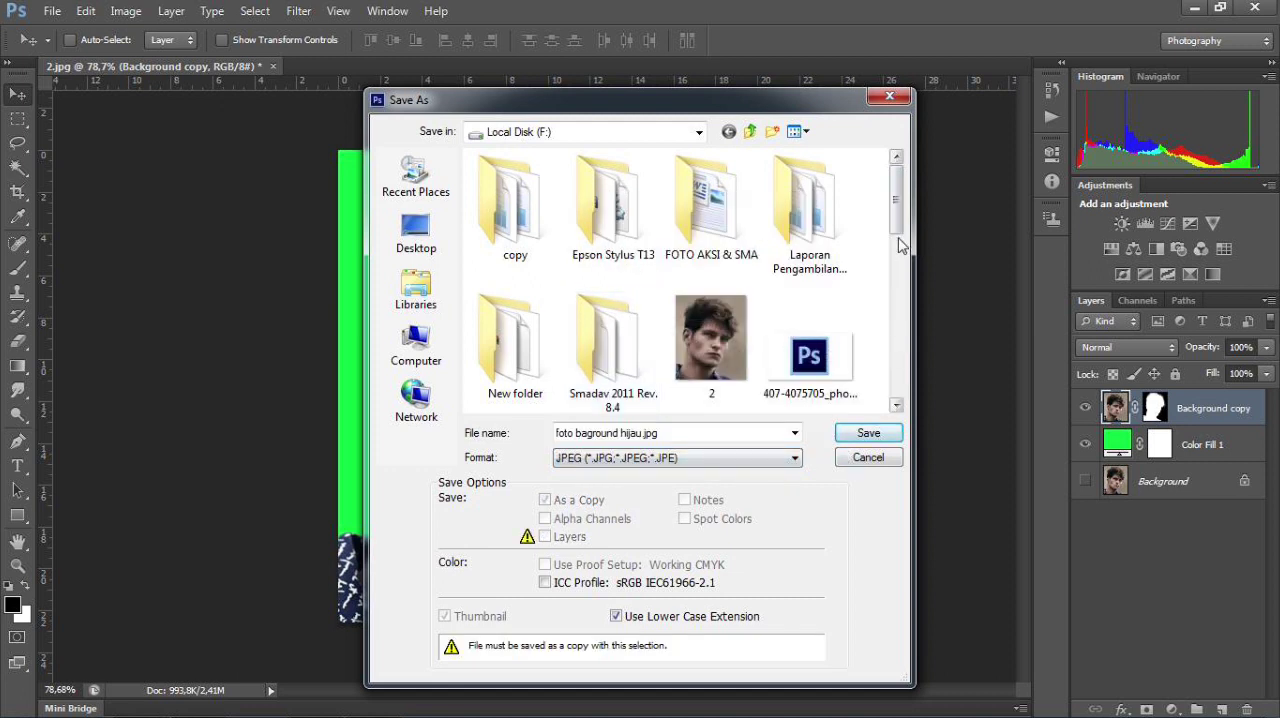
drag(895, 214, 899, 397)
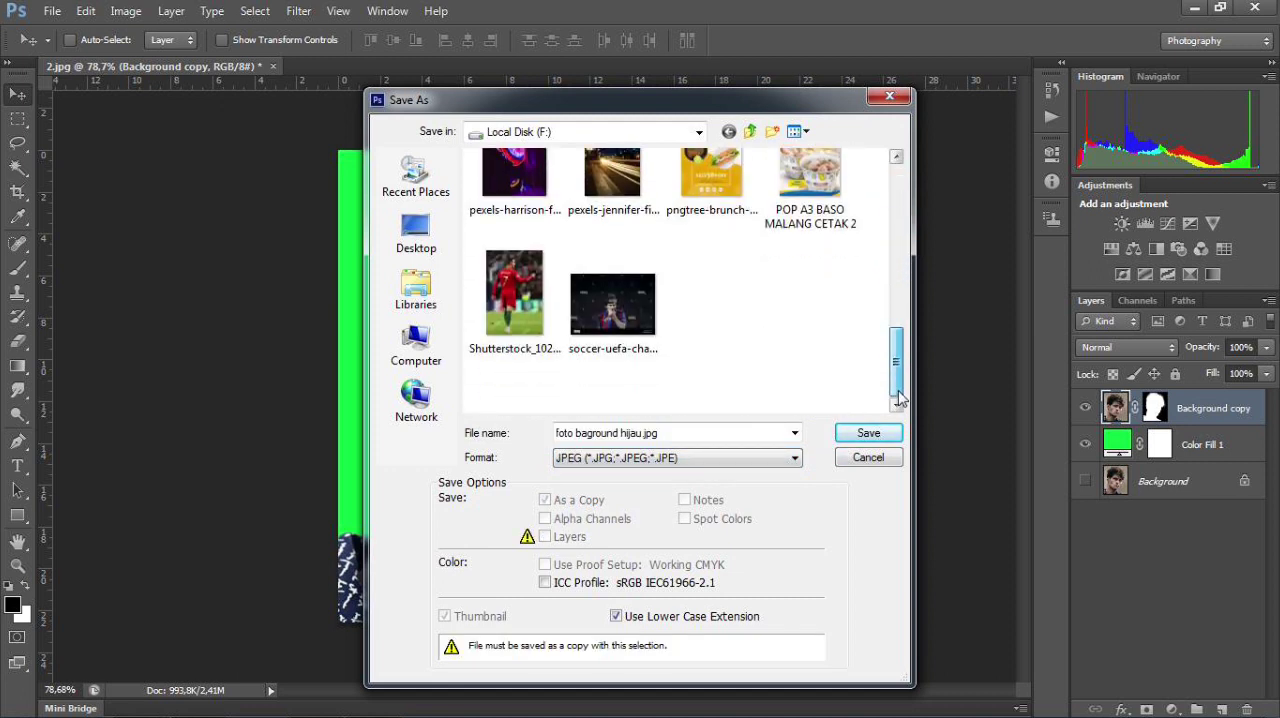
click(866, 433)
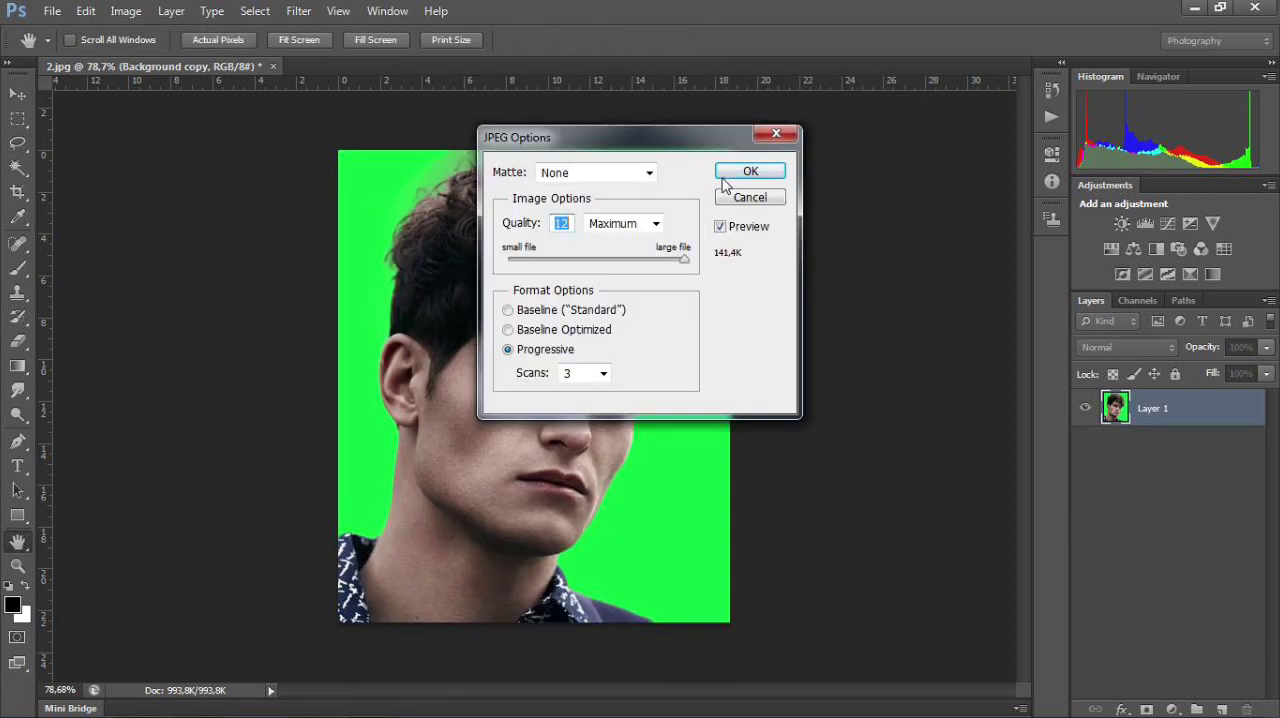
click(735, 172)
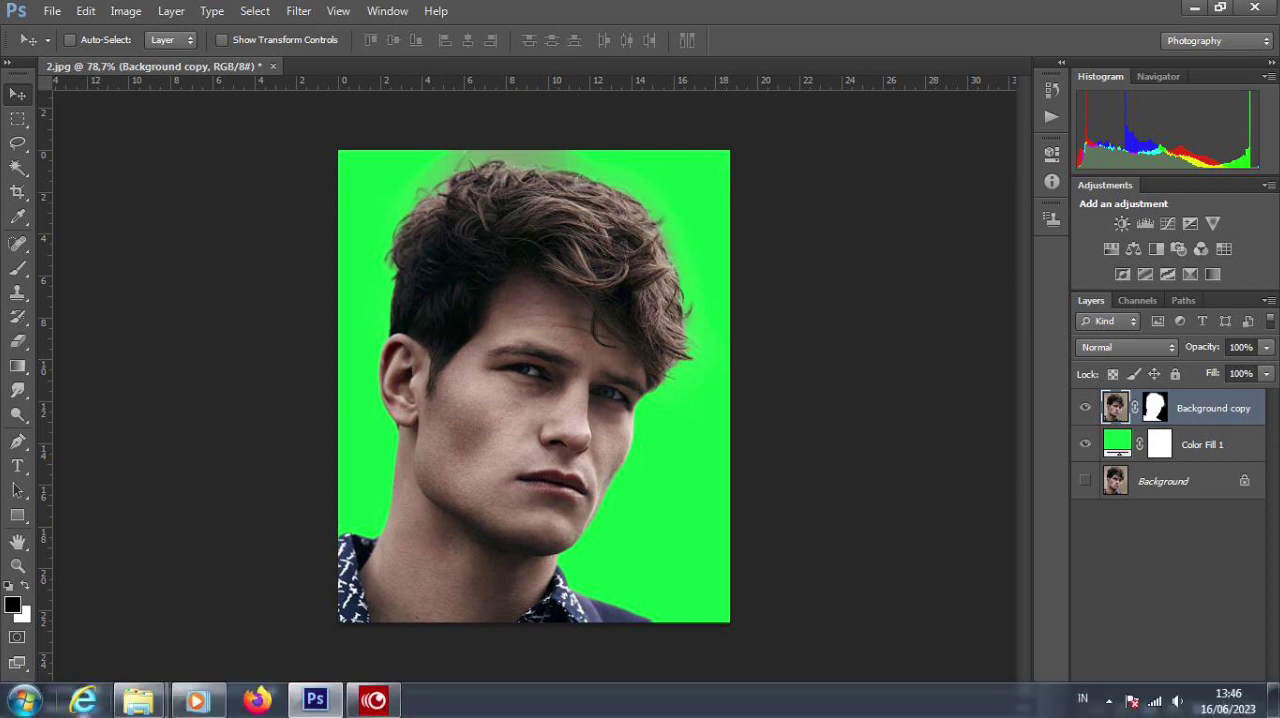
Step: Switch to Windows Explorer, open the foto baground hijau image from Local Disk (F:), and examine the exported green background and hair edges
mouse_move(130, 705)
click(160, 640)
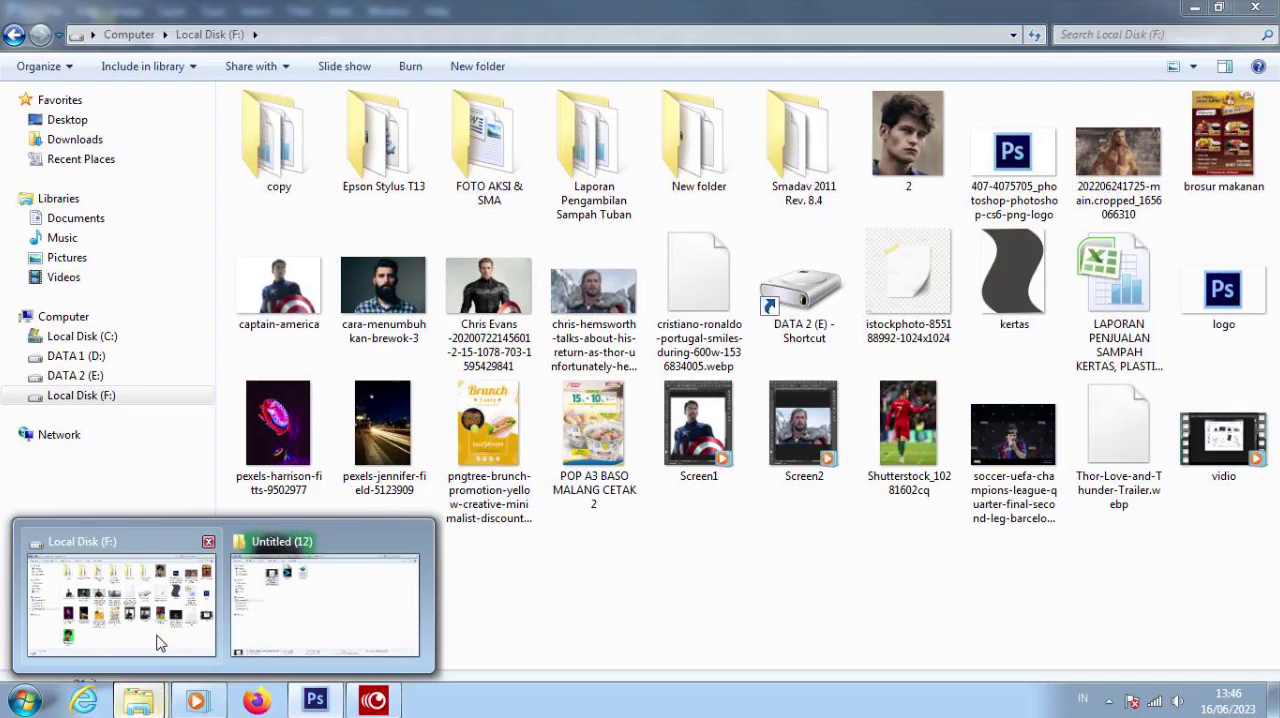
double_click(308, 603)
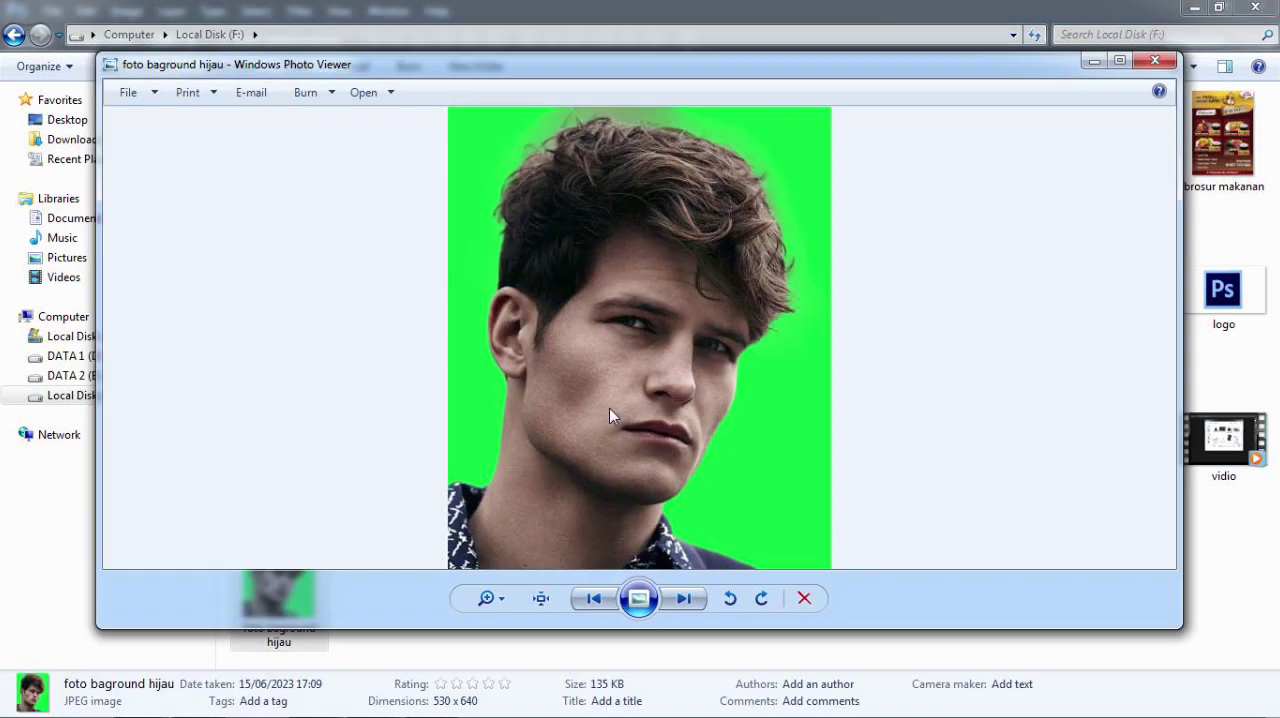
scroll(627, 376, up, 2)
scroll(640, 357, down, 2)
scroll(640, 357, up, 2)
scroll(640, 357, down, 2)
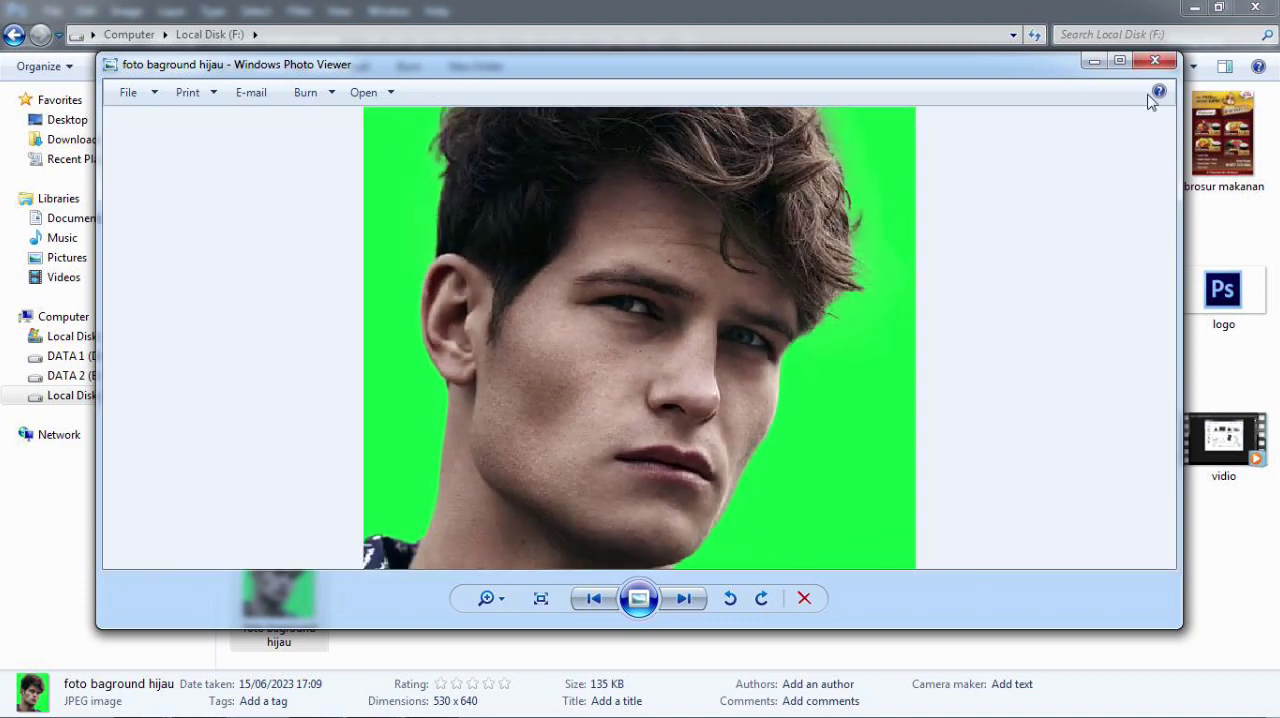
click(1158, 64)
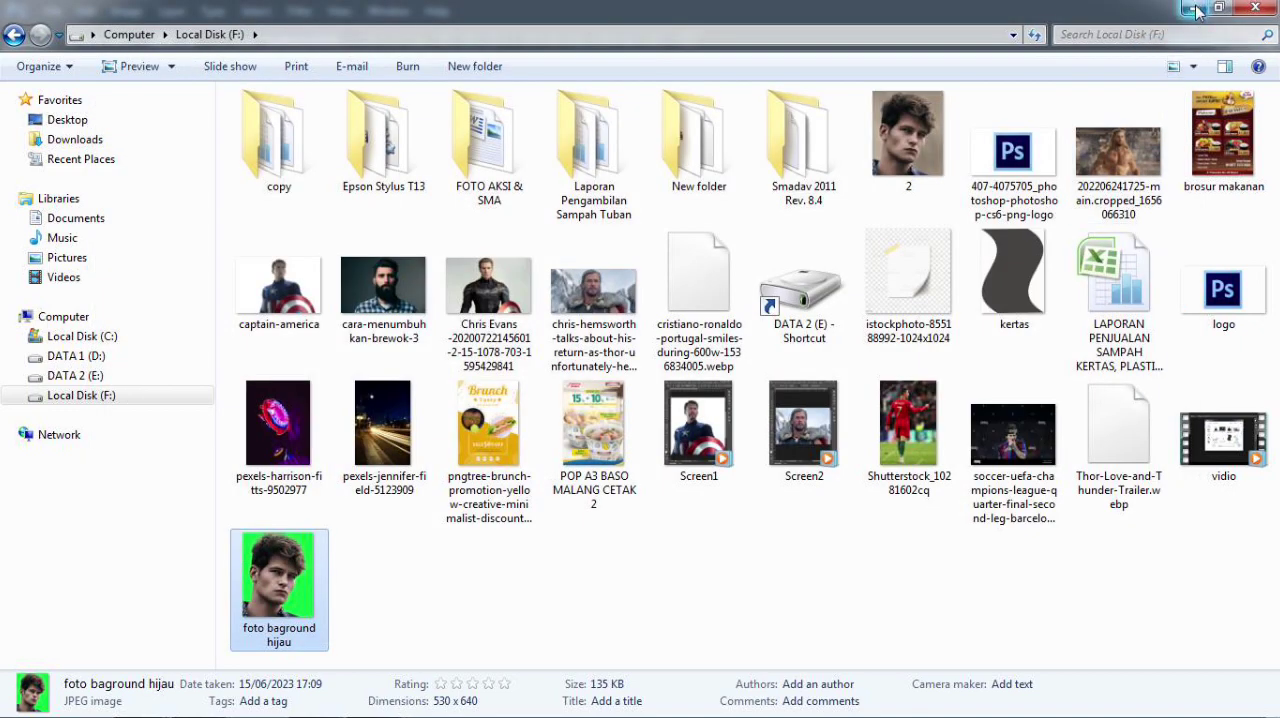
click(1193, 9)
scroll(530, 450, up, 2)
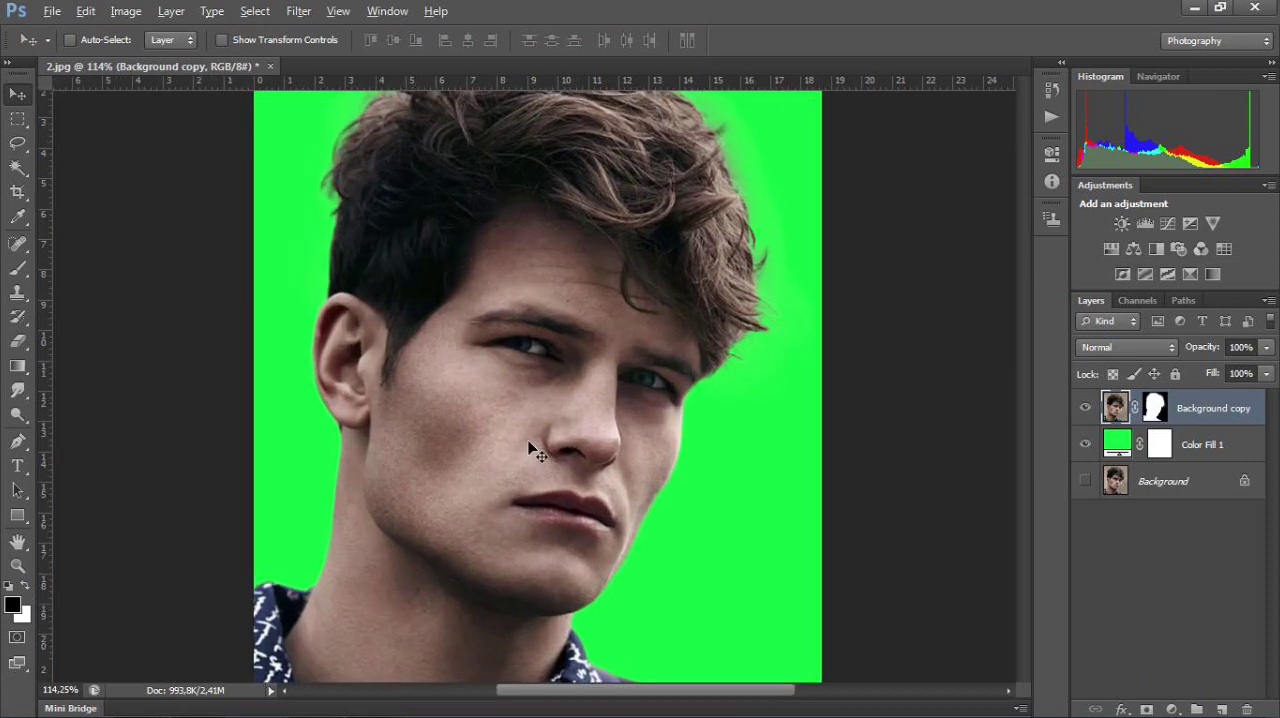
scroll(535, 450, down, 2)
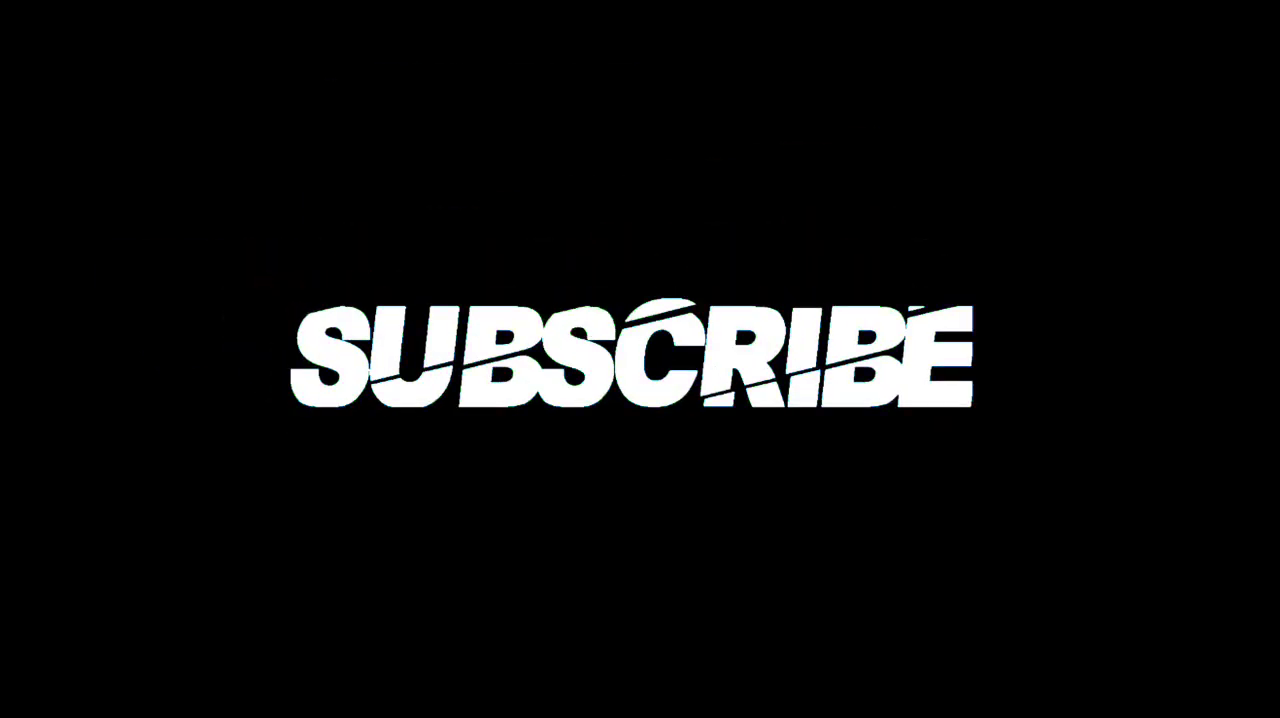